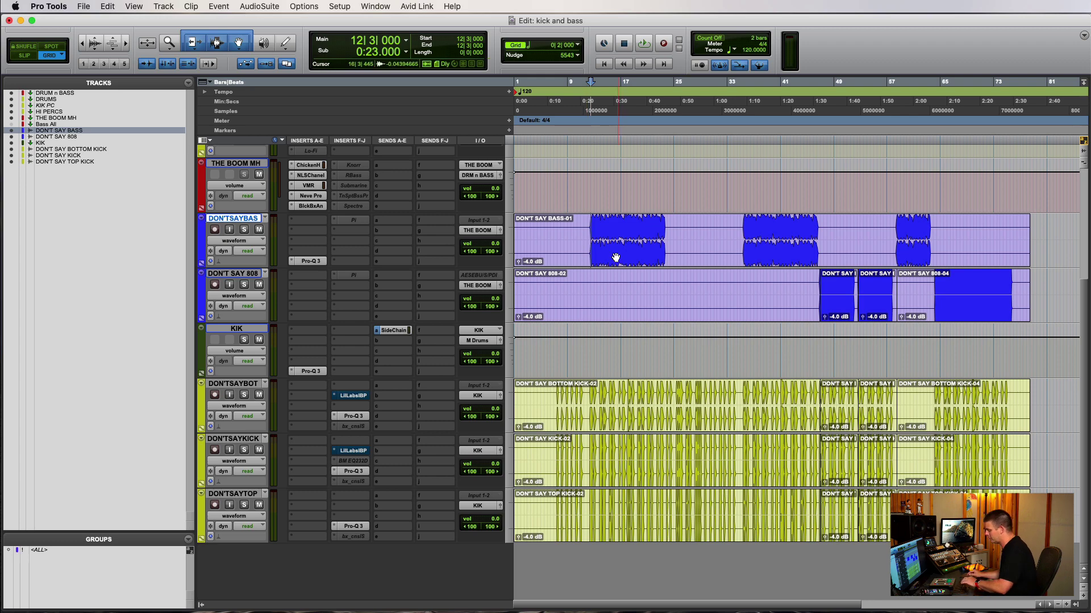
Set the playback start to 13|1|000, where the first bass section begins on the DON'T SAY BASS track
{"action": "key", "text": "super+bracketright"}
{"action": "left_click", "coordinate": [671, 225]}
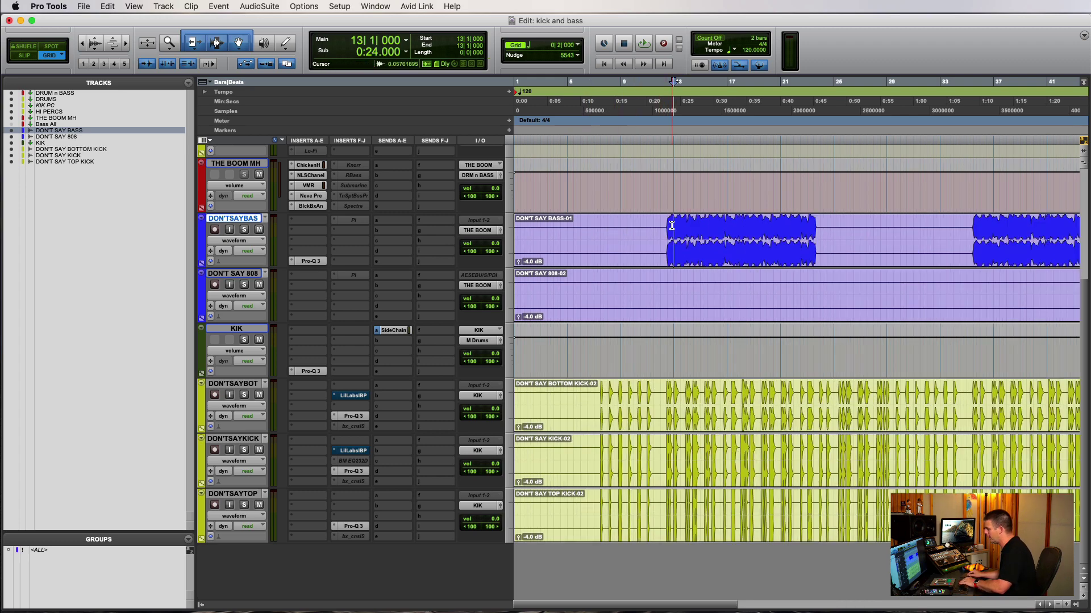
{"action": "key", "text": "super+bracketleft"}
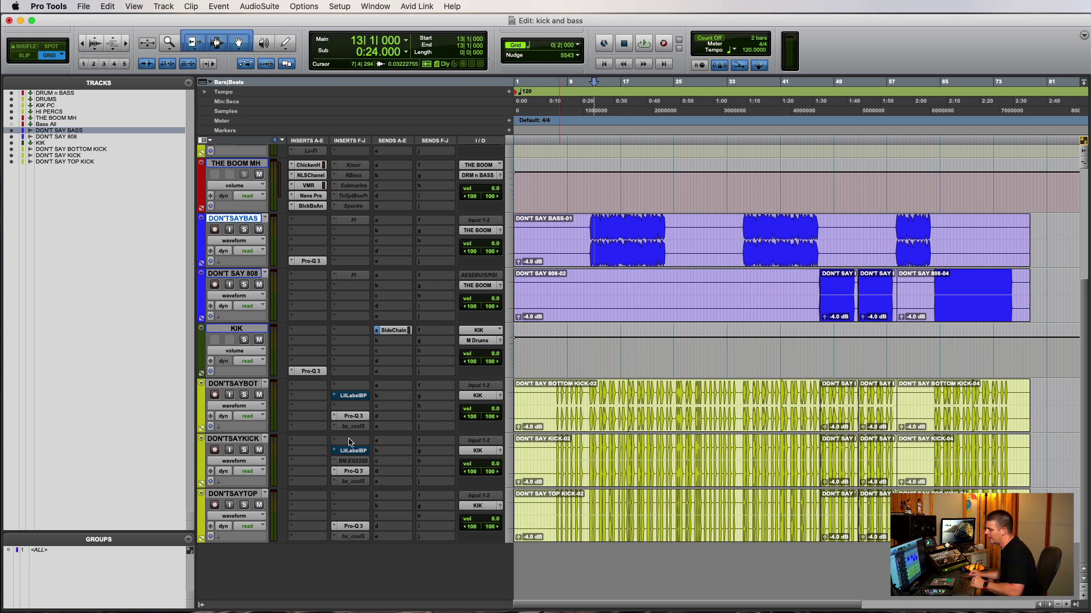
View the Little Labs IBP settings on the DON'T SAY BOTTOM KICK track, and close the plug-in window
{"action": "left_click", "coordinate": [353, 401]}
{"action": "left_click", "coordinate": [343, 396]}
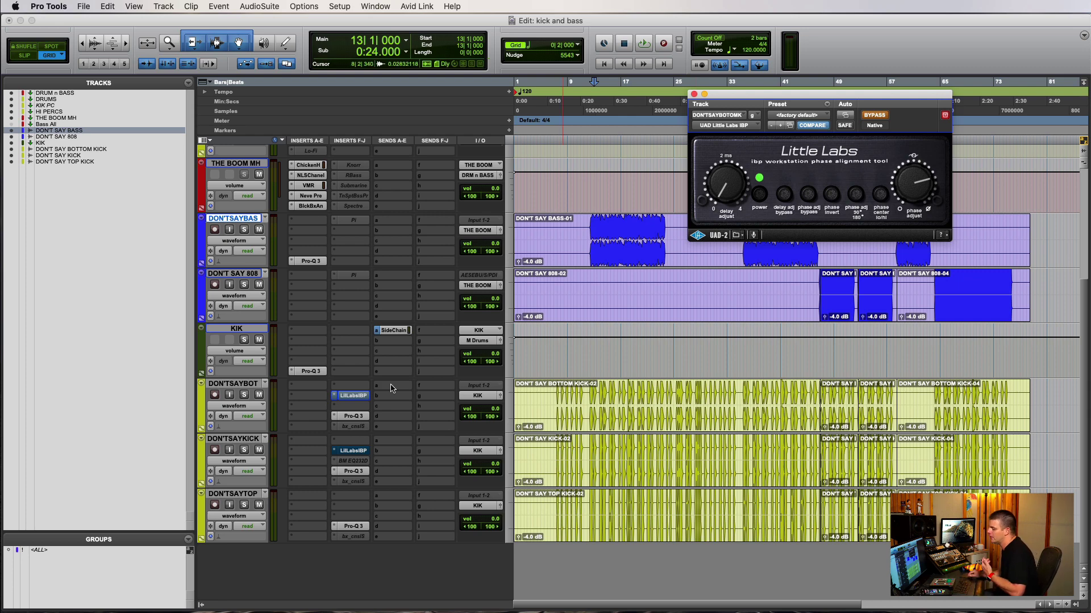
{"action": "left_click", "coordinate": [362, 397]}
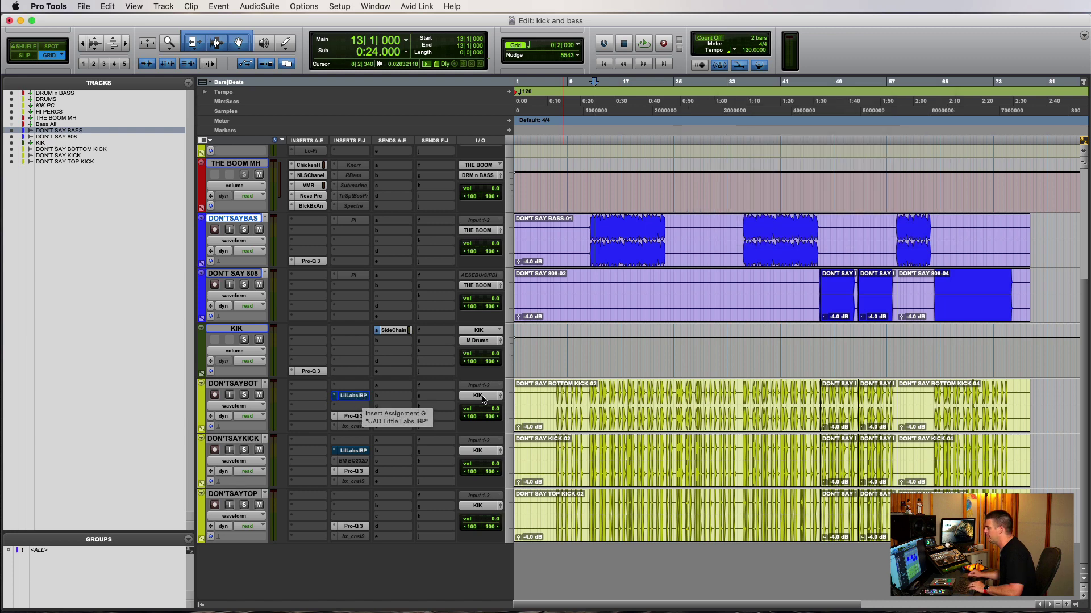
During playback from bar 13, compare the Little Labs IBP inserts on the bottom kick and kick tracks bypassed and active, leaving both active
{"action": "key", "text": "space"}
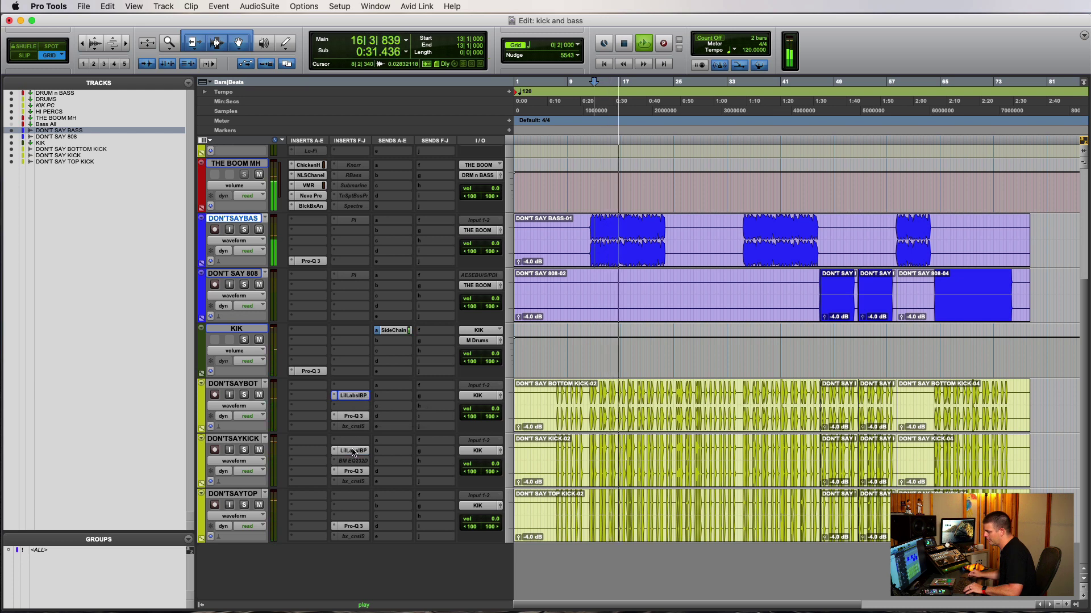
{"action": "left_click", "coordinate": [233, 383]}
{"action": "left_click", "coordinate": [233, 438], "text": "shift"}
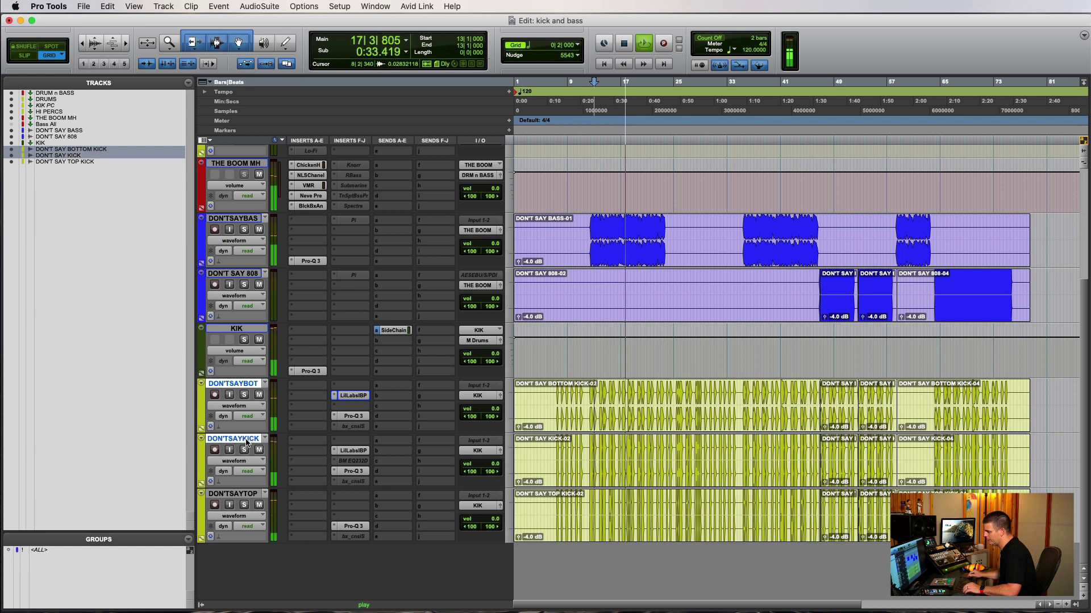
{"action": "left_click", "coordinate": [351, 397], "text": "alt+shift+super"}
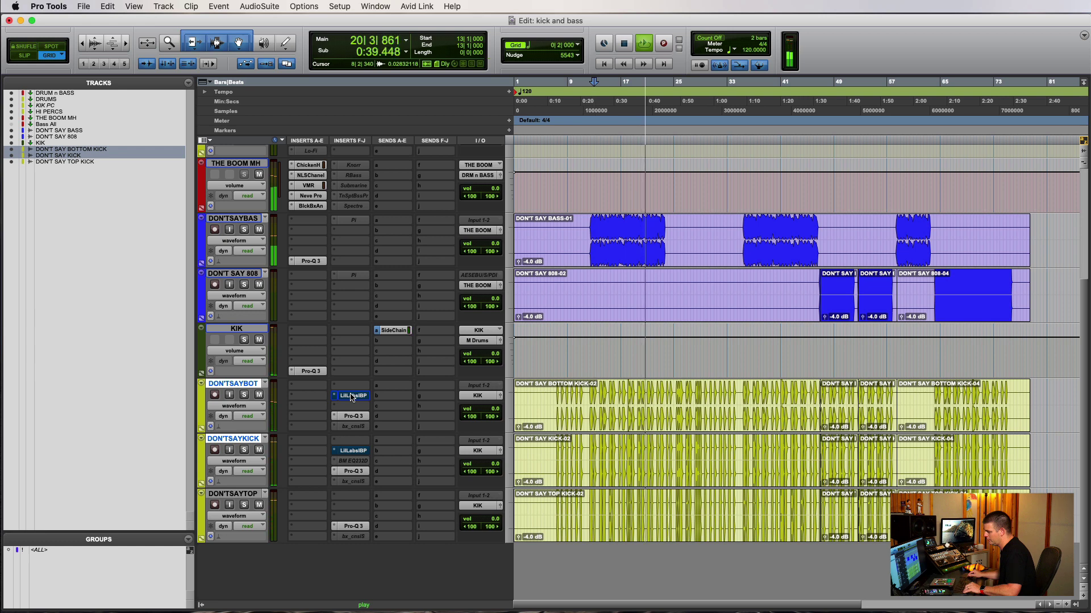
{"action": "left_click", "coordinate": [350, 396], "text": "alt+shift+super"}
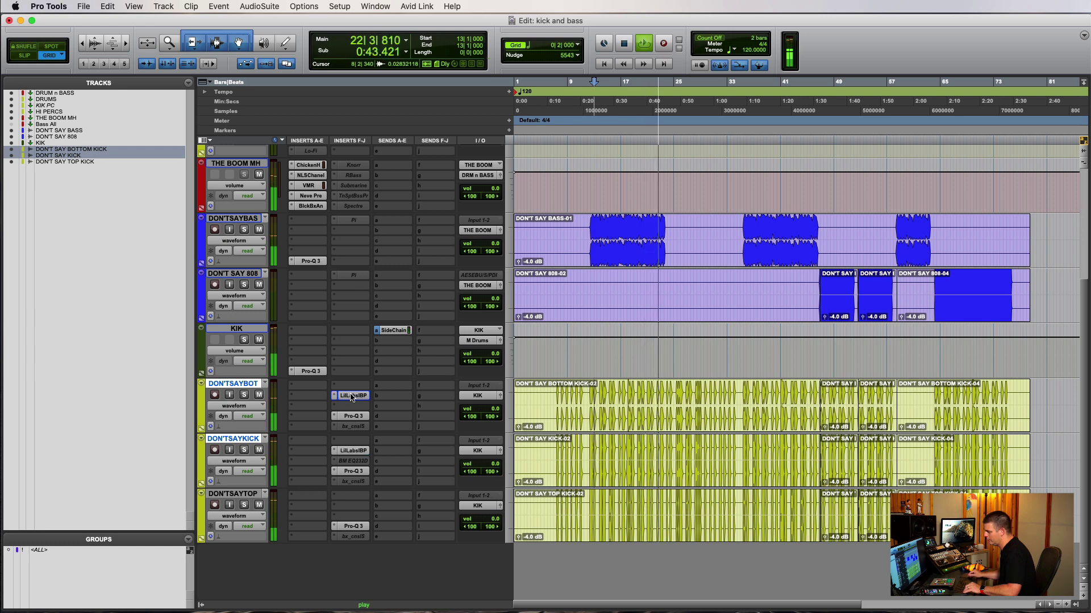
{"action": "left_click", "coordinate": [351, 396], "text": "alt+shift+super"}
{"action": "left_click", "coordinate": [350, 395], "text": "alt+shift+super"}
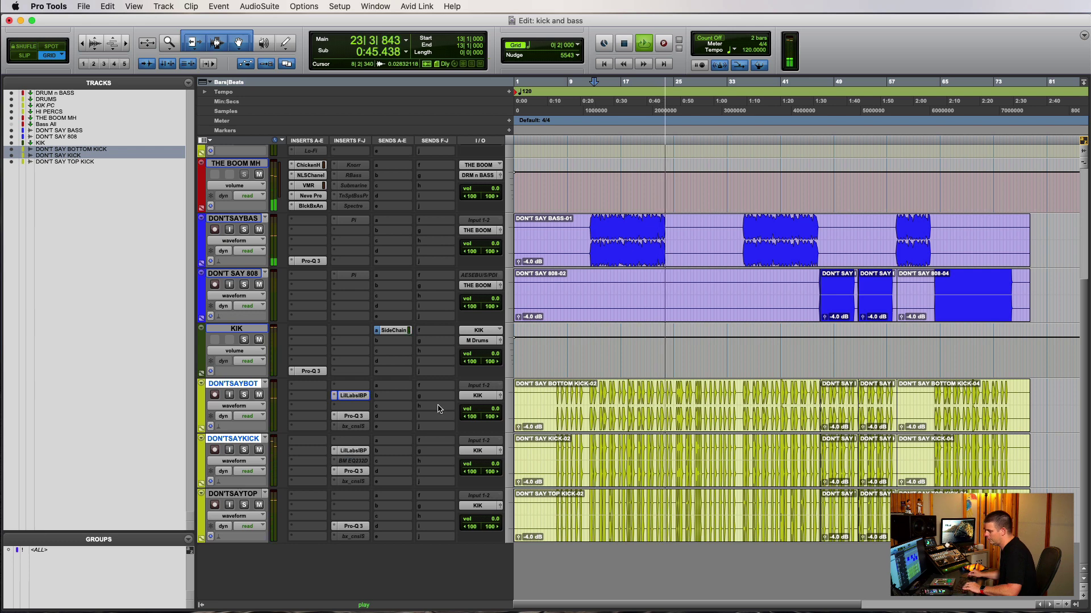
{"action": "key", "text": "space"}
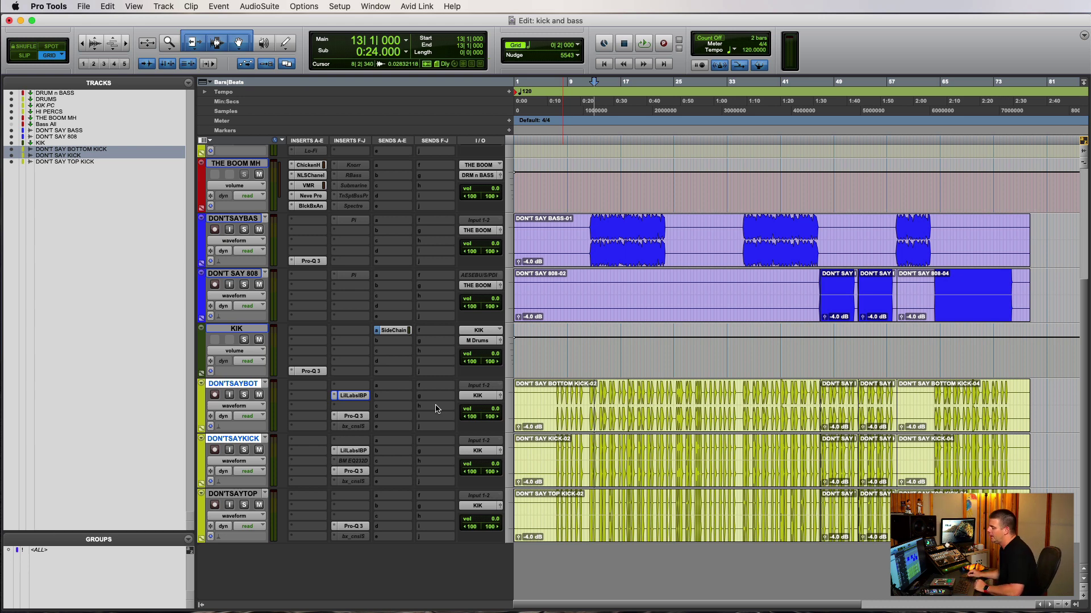
Open the bottom kick track's Little Labs IBP and move its window over the upper part of the timeline
{"action": "left_click", "coordinate": [352, 396]}
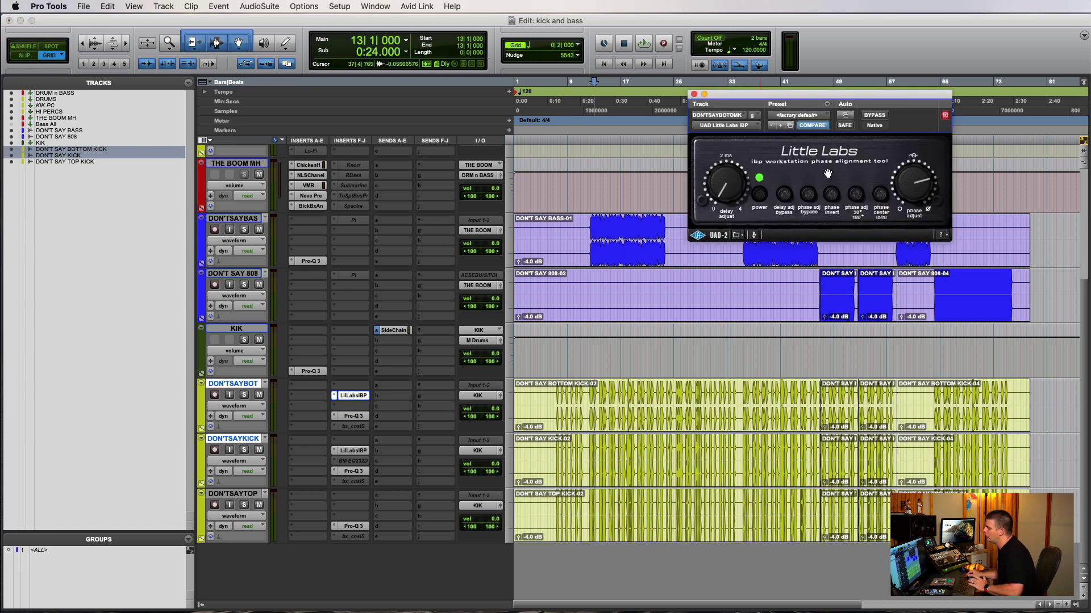
{"action": "left_click_drag", "start_coordinate": [860, 99], "coordinate": [812, 128]}
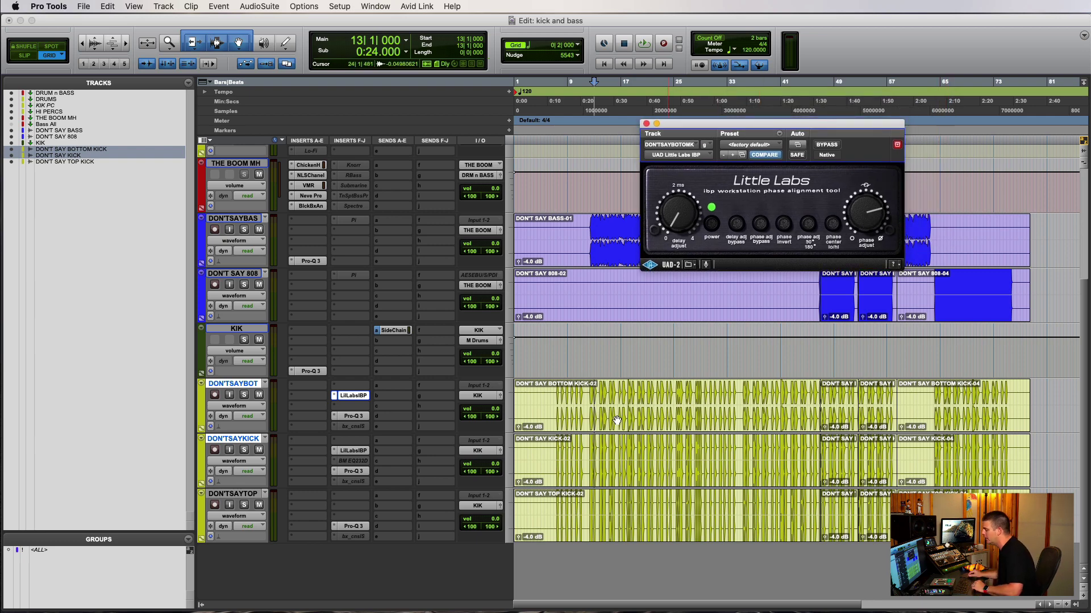
Examine how the waveforms of the three kick layers line up around 12|3|000, in close-up and in wider context
{"action": "left_click", "coordinate": [594, 392]}
{"action": "key", "text": "t"}
{"action": "key", "text": "t"}
{"action": "key", "text": "t"}
{"action": "key", "text": "t"}
{"action": "key", "text": "t"}
{"action": "key", "text": "t"}
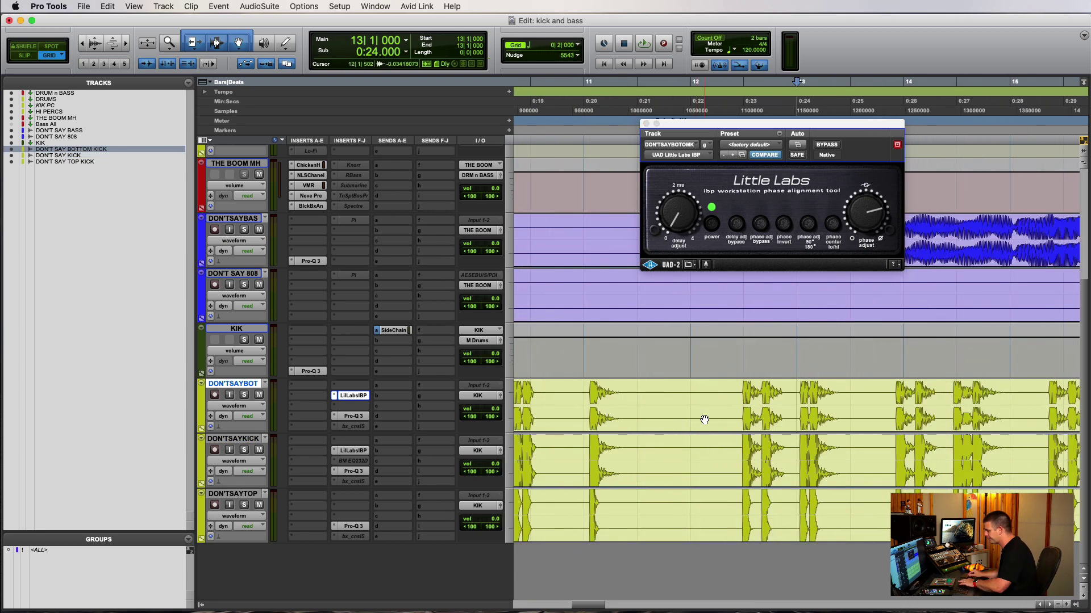
{"action": "left_click", "coordinate": [572, 402]}
{"action": "key", "text": "t"}
{"action": "key", "text": "t"}
{"action": "key", "text": "t"}
{"action": "key", "text": "t"}
{"action": "key", "text": "t"}
{"action": "key", "text": "t"}
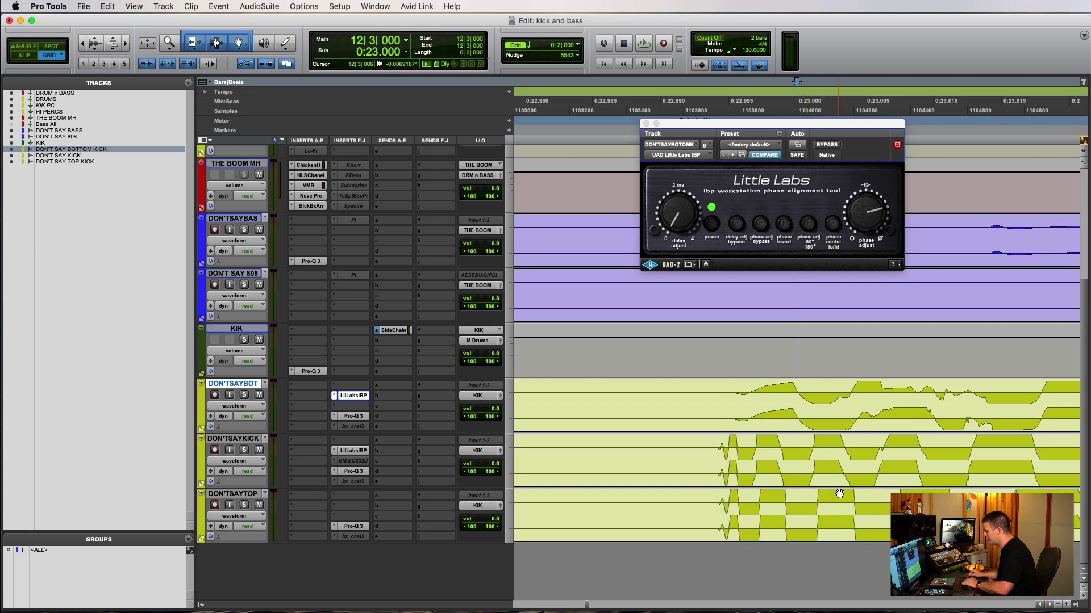
{"action": "scroll", "coordinate": [909, 489], "scroll_direction": "right", "scroll_amount": 3}
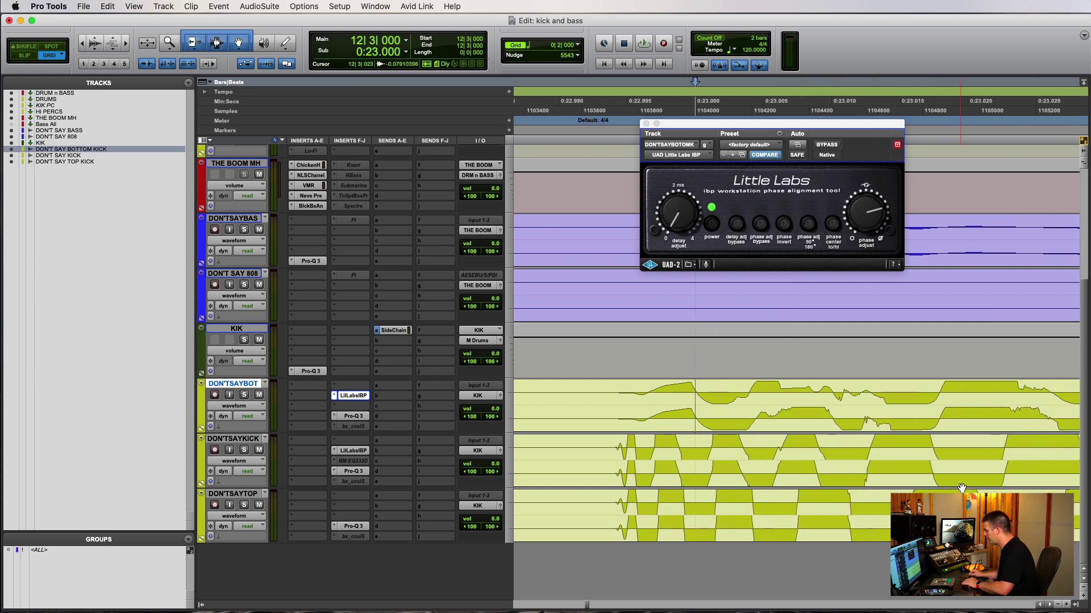
{"action": "scroll", "coordinate": [884, 491], "scroll_direction": "right", "scroll_amount": 2}
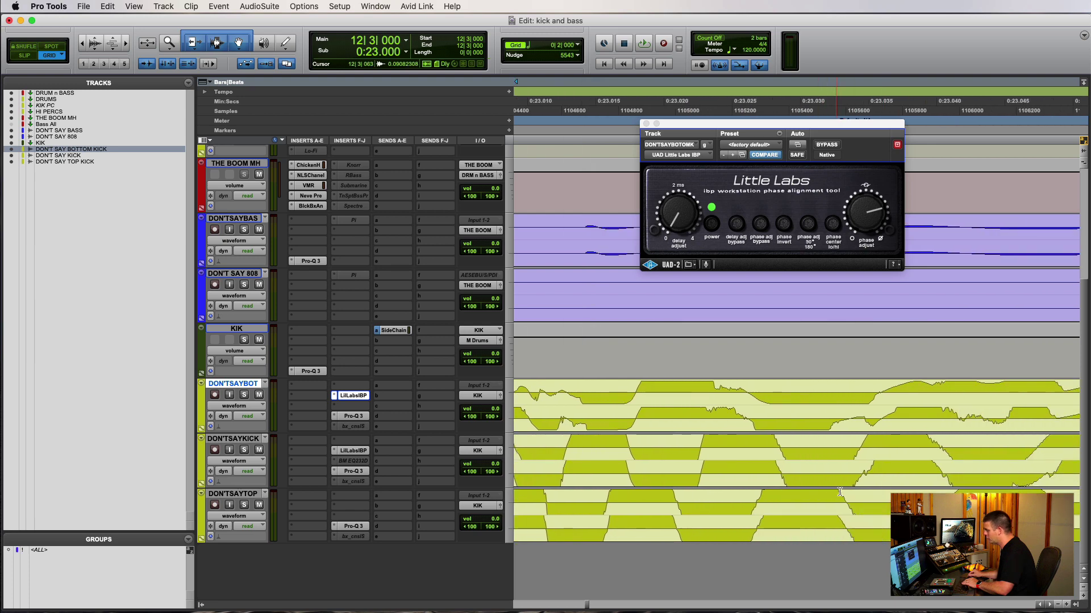
{"action": "scroll", "coordinate": [840, 492], "scroll_direction": "right", "scroll_amount": 2}
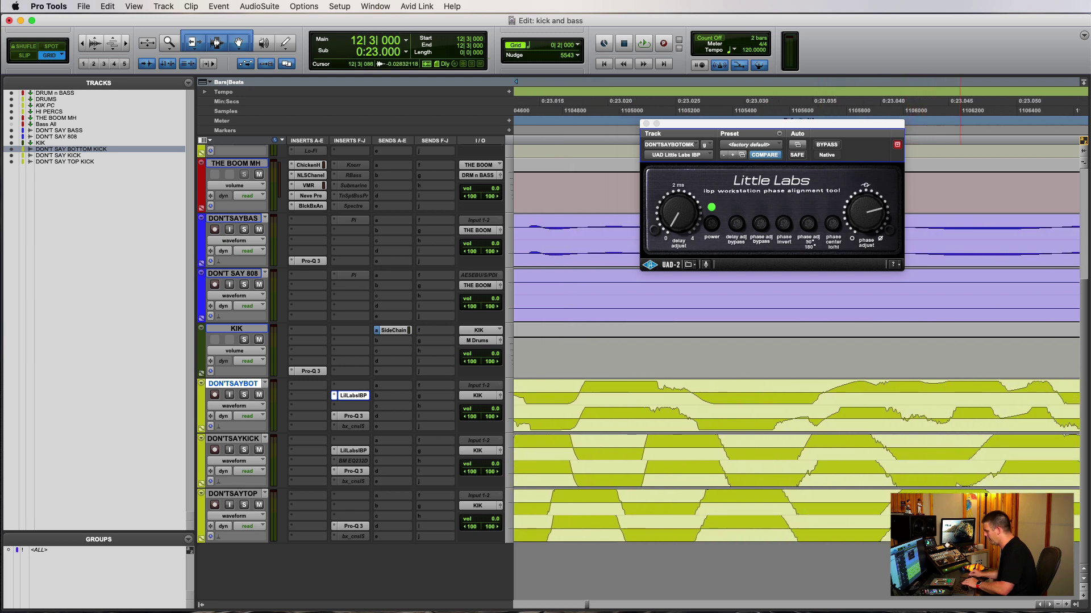
{"action": "key", "text": "r"}
{"action": "key", "text": "r"}
{"action": "key", "text": "r"}
{"action": "key", "text": "r"}
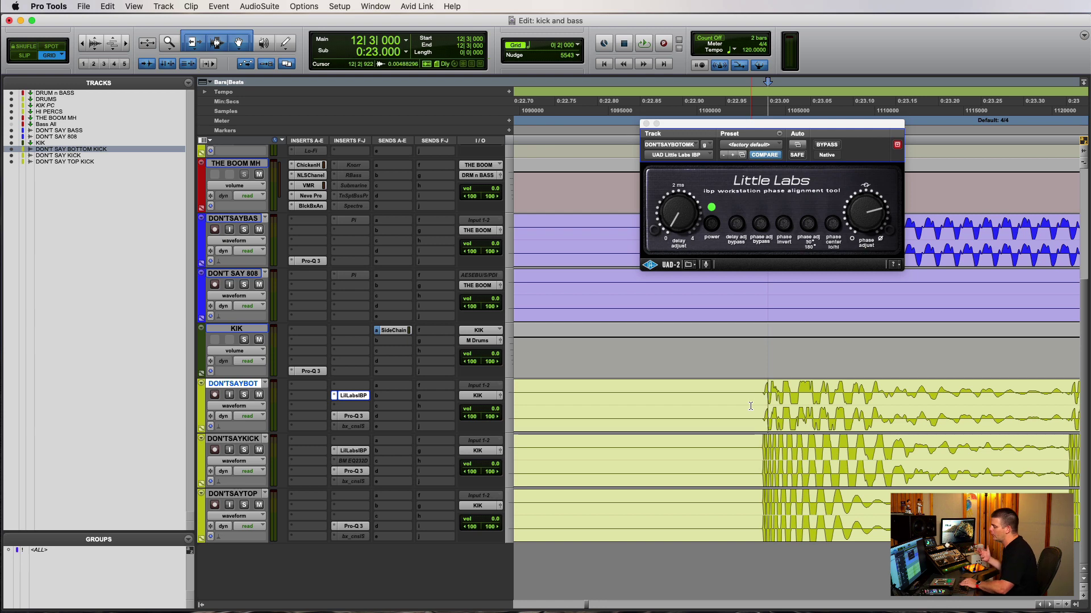
{"action": "key", "text": "r"}
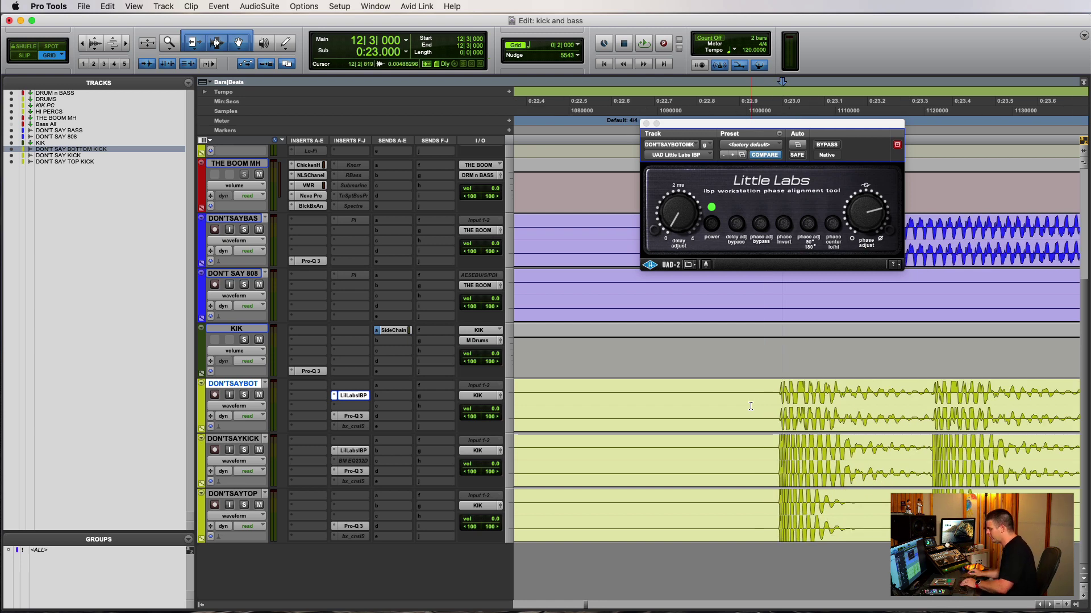
{"action": "key", "text": "r"}
{"action": "key", "text": "r"}
{"action": "key", "text": "r"}
{"action": "key", "text": "r"}
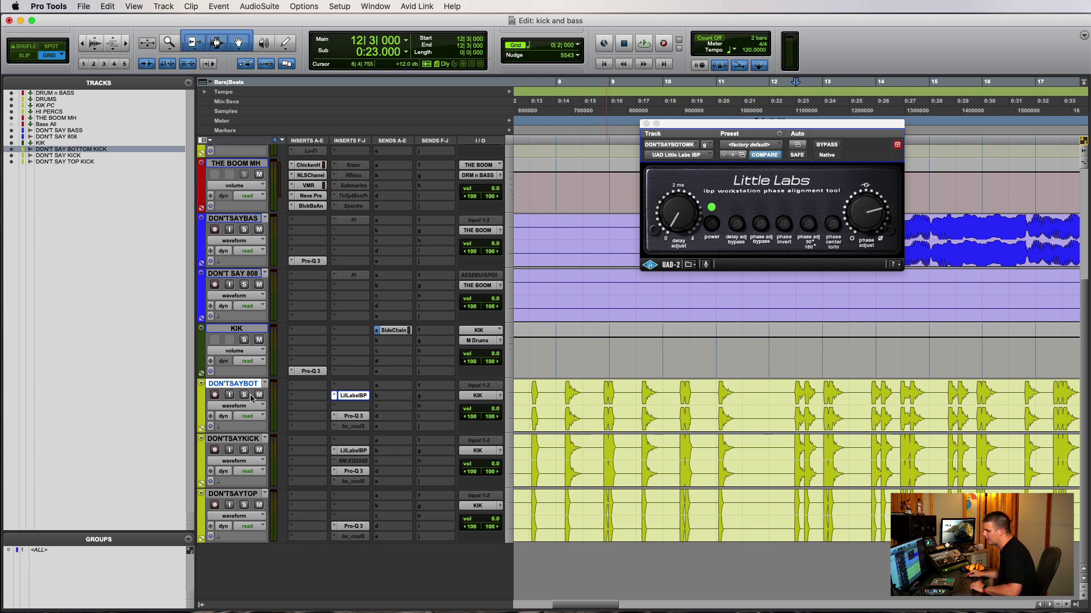
Open the Little Labs IBP on the DON'T SAY KICK track and turn its phase adjust to the minimum
{"action": "left_click", "coordinate": [352, 450]}
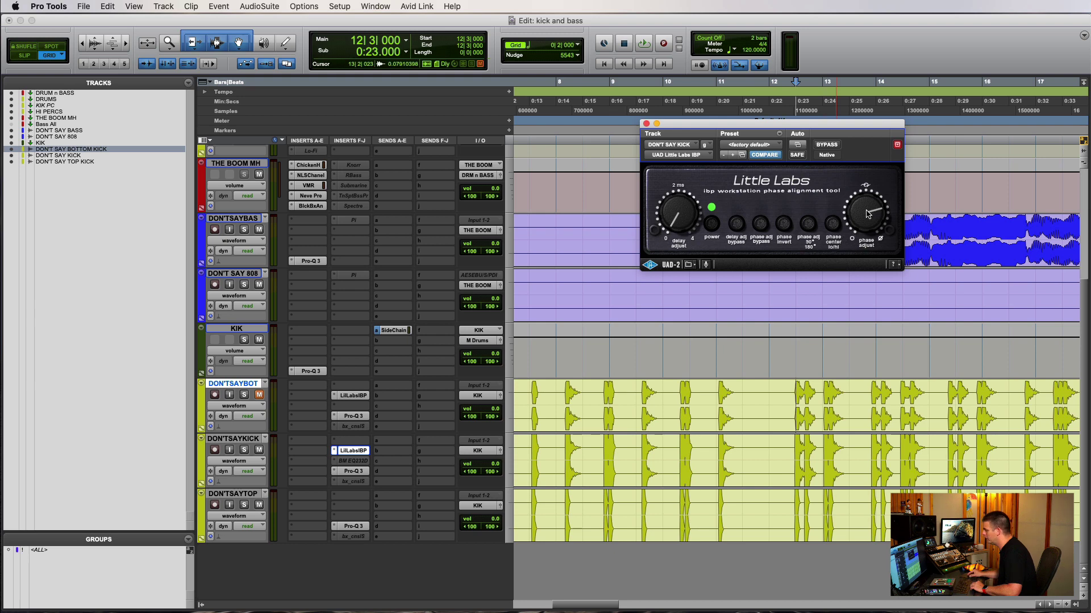
{"action": "left_click_drag", "start_coordinate": [868, 213], "coordinate": [856, 361]}
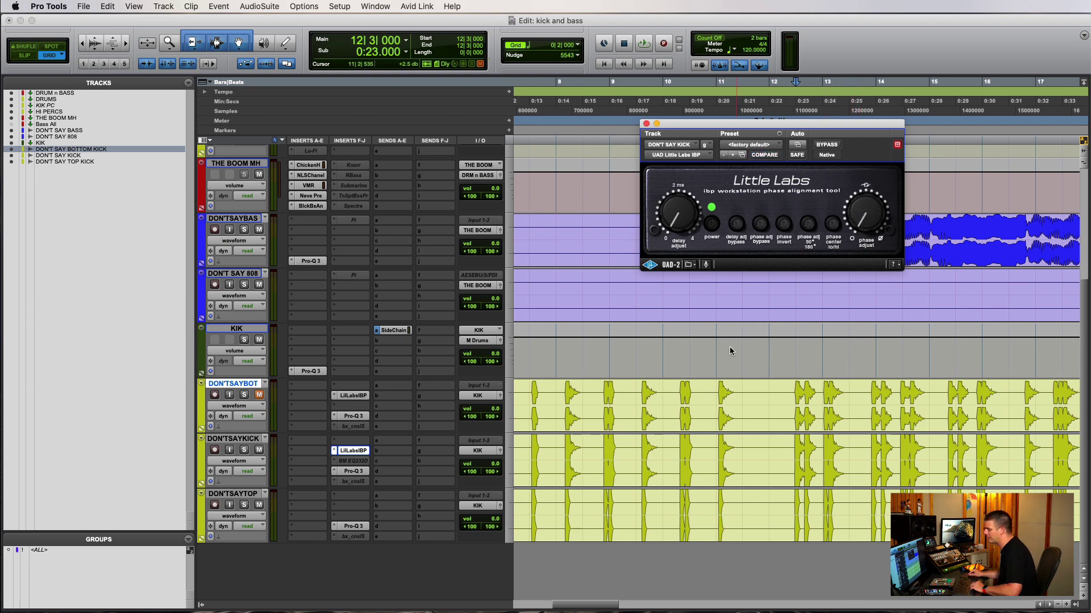
Mute the DON'T SAY BASS track and start playback from bar 11
{"action": "left_click", "coordinate": [715, 347]}
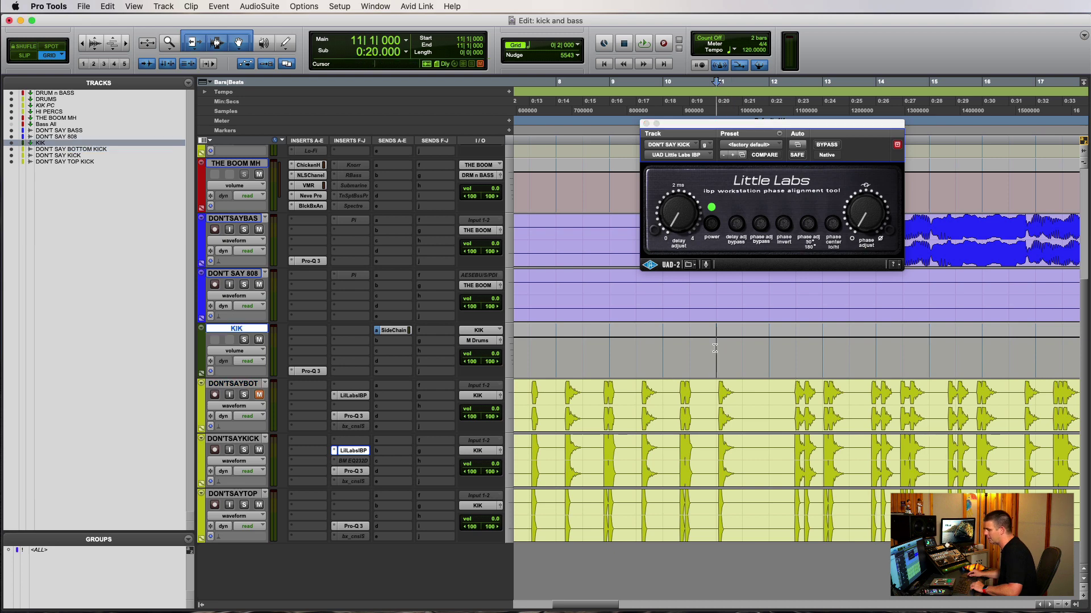
{"action": "left_click", "coordinate": [259, 229]}
{"action": "key", "text": "space"}
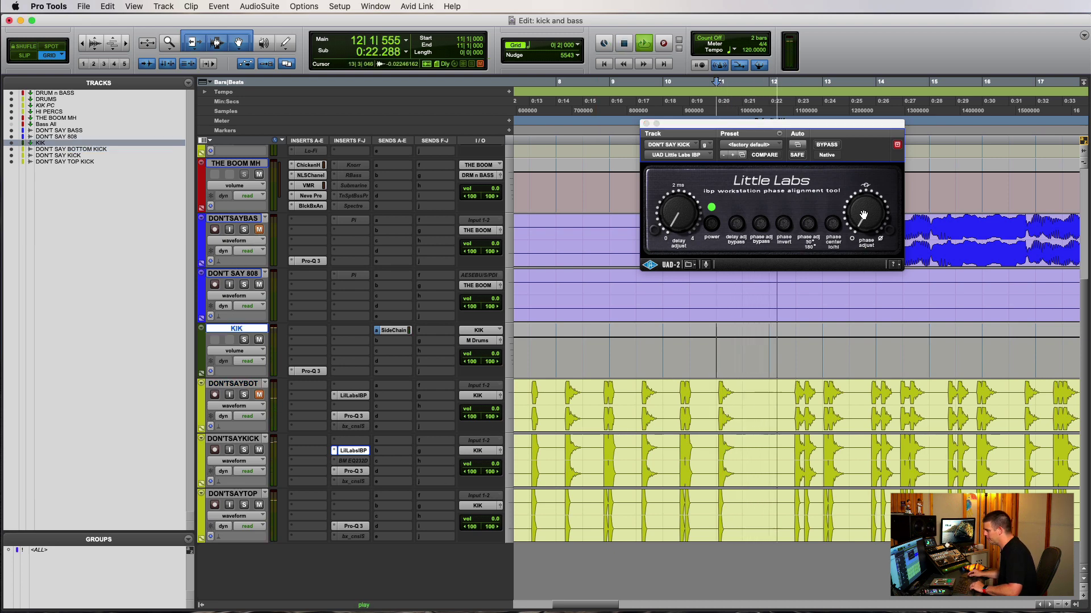
Raise the kick's phase adjust during playback, compare the plug-in bypassed and active, and stop playback
{"action": "left_click_drag", "start_coordinate": [866, 218], "coordinate": [868, 258]}
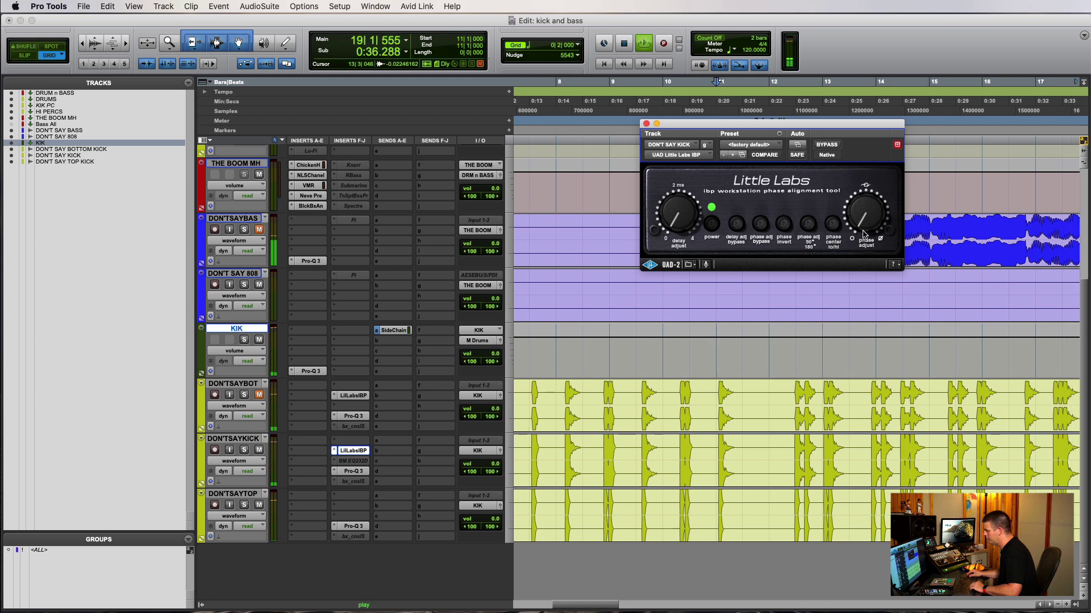
{"action": "left_click_drag", "start_coordinate": [868, 258], "coordinate": [867, 131]}
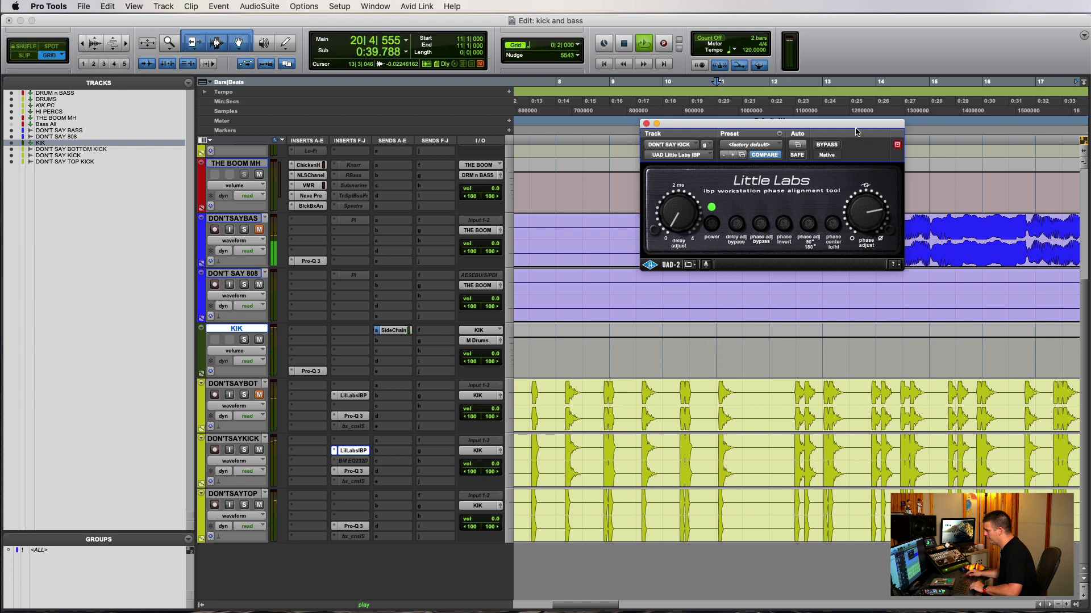
{"action": "left_click", "coordinate": [827, 145]}
{"action": "left_click", "coordinate": [831, 144]}
{"action": "key", "text": "space"}
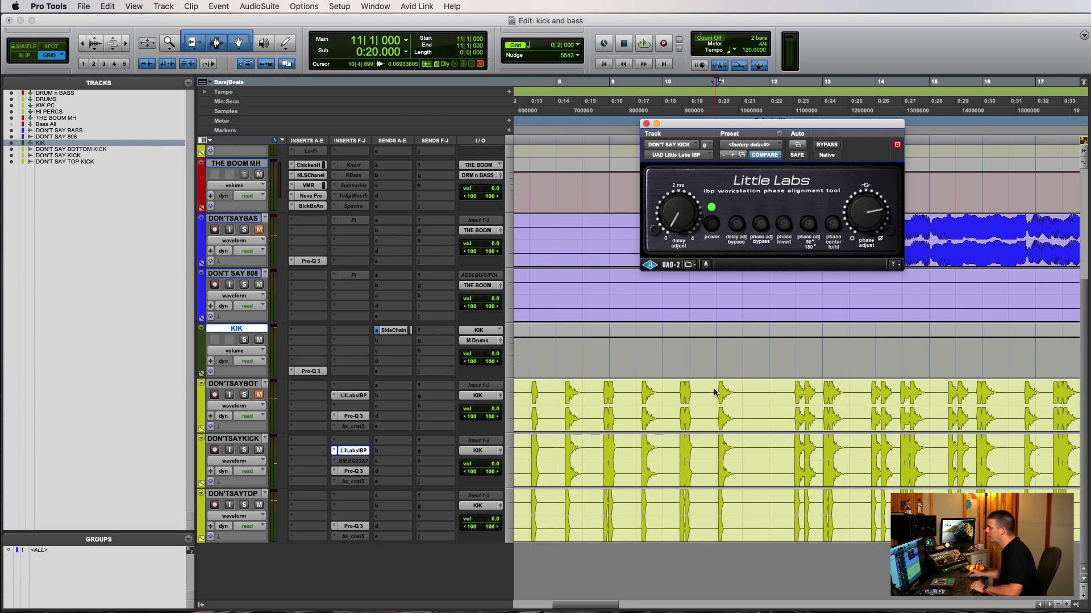
Select the single bottom kick hit in bar 11, from 11|1|234 to 11|3|000
{"action": "left_click", "coordinate": [714, 391]}
{"action": "left_click_drag", "start_coordinate": [715, 391], "coordinate": [737, 396]}
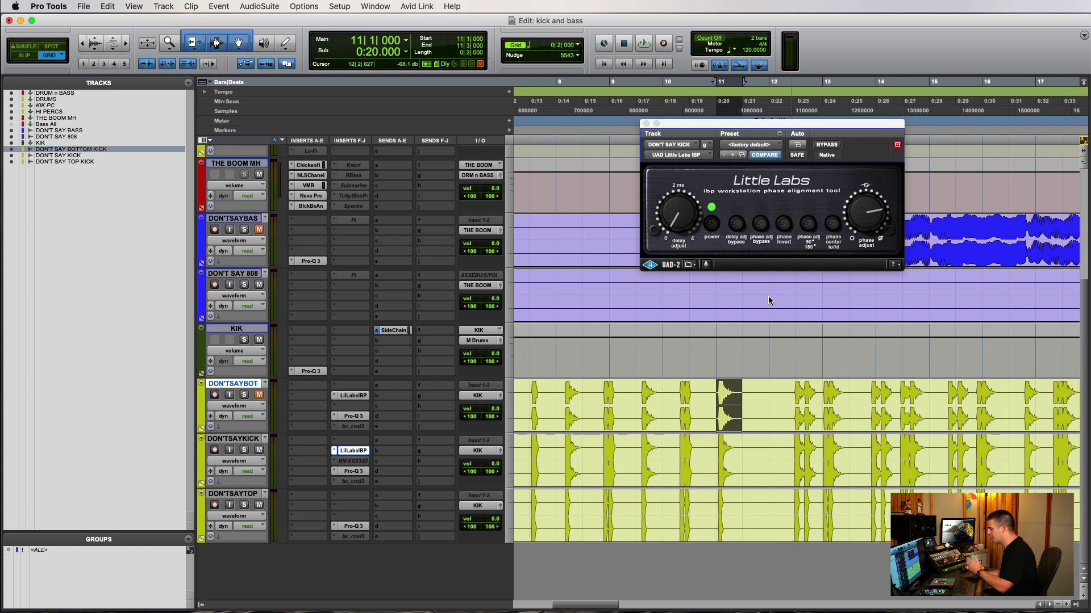
{"action": "key", "text": "super+bracketright"}
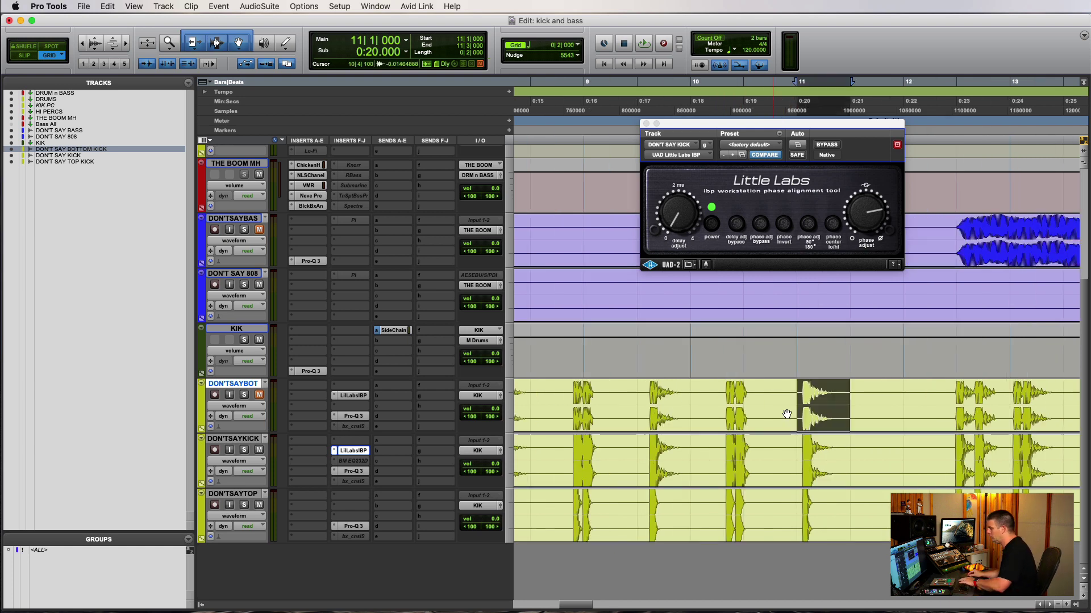
{"action": "left_click", "coordinate": [808, 396]}
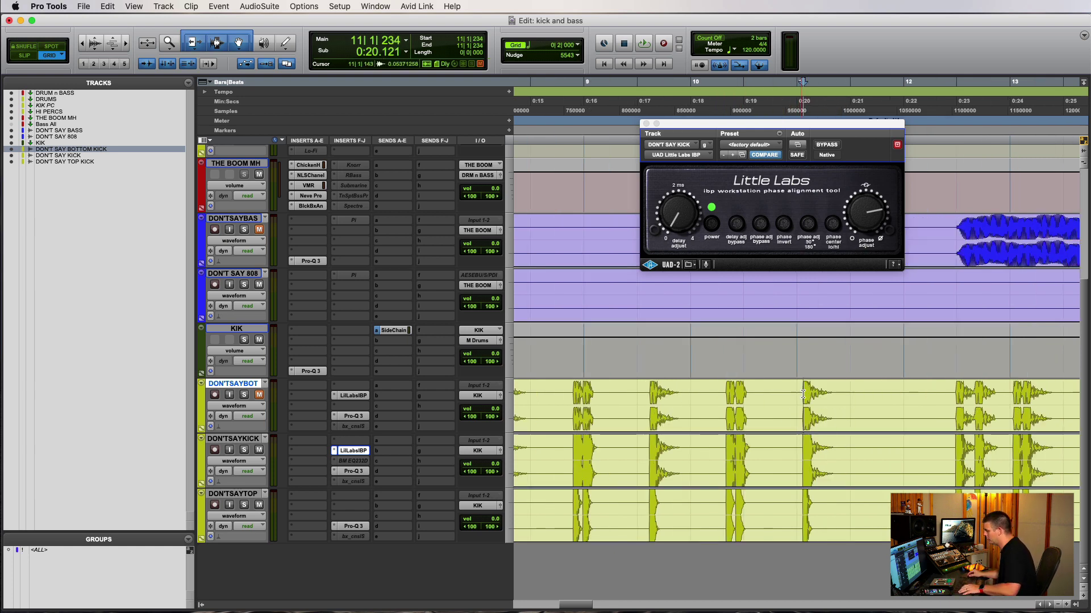
{"action": "left_click", "coordinate": [839, 397], "text": "shift"}
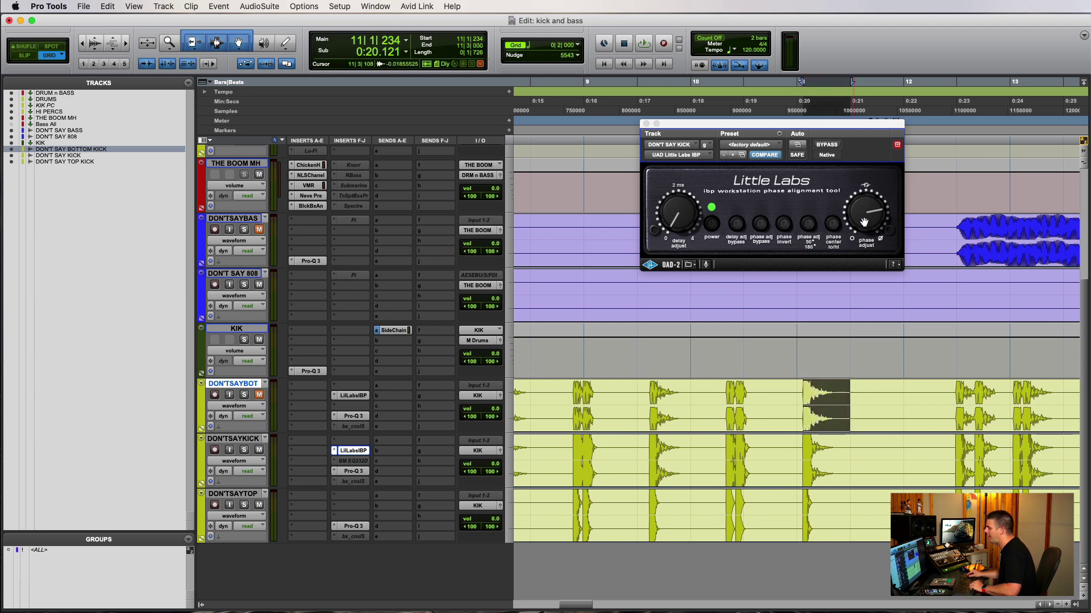
Loop the selected hit while resetting and re-raising the kick's phase adjust, then stop playback and close the Little Labs IBP
{"action": "key", "text": "space"}
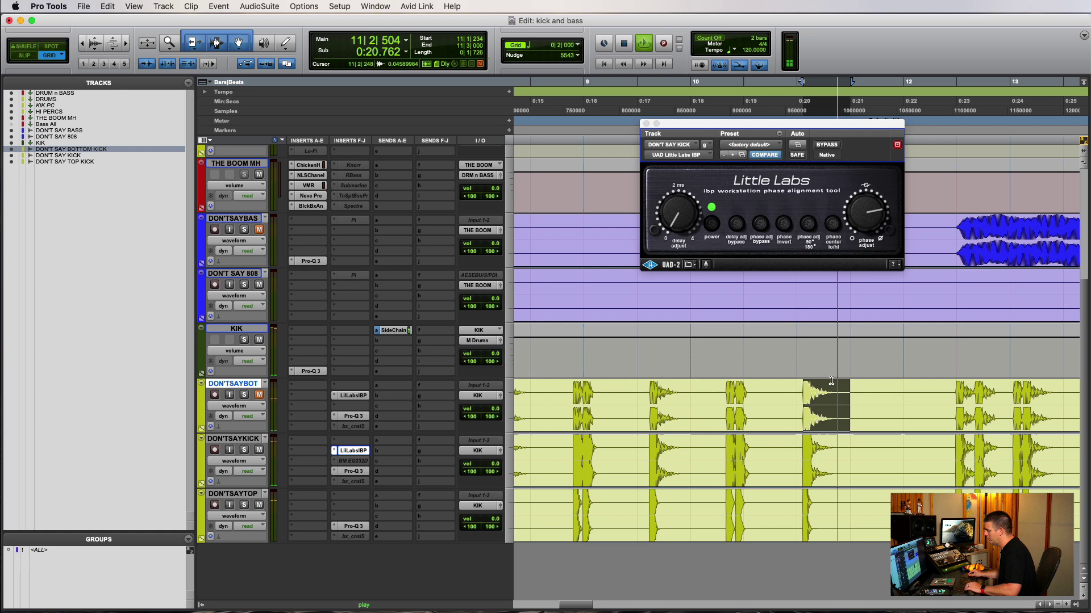
{"action": "left_click", "coordinate": [867, 220], "text": "alt"}
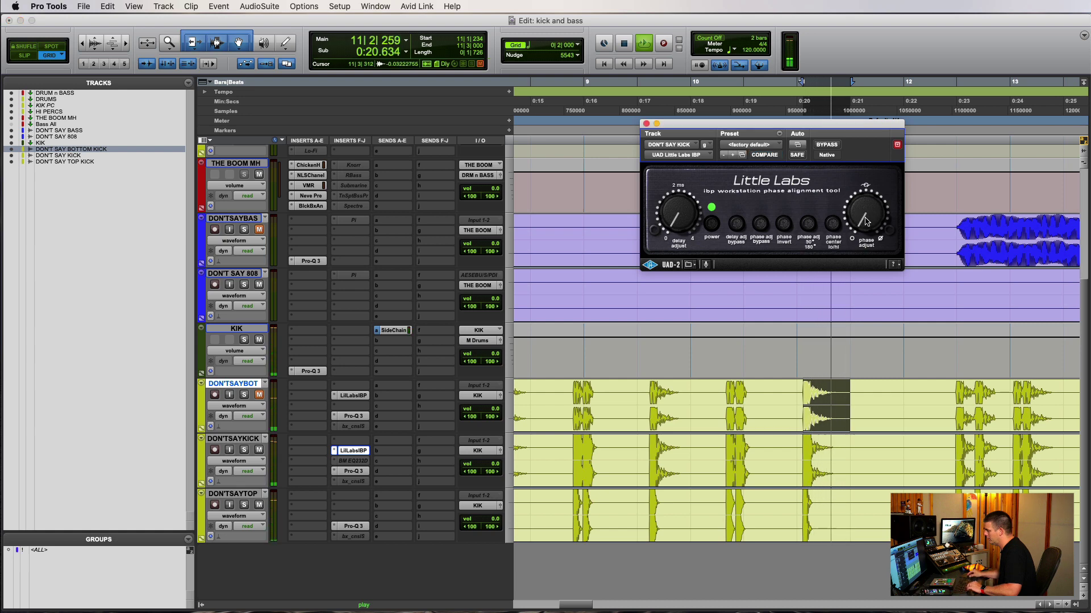
{"action": "left_click_drag", "start_coordinate": [866, 220], "coordinate": [878, 155]}
{"action": "key", "text": "space"}
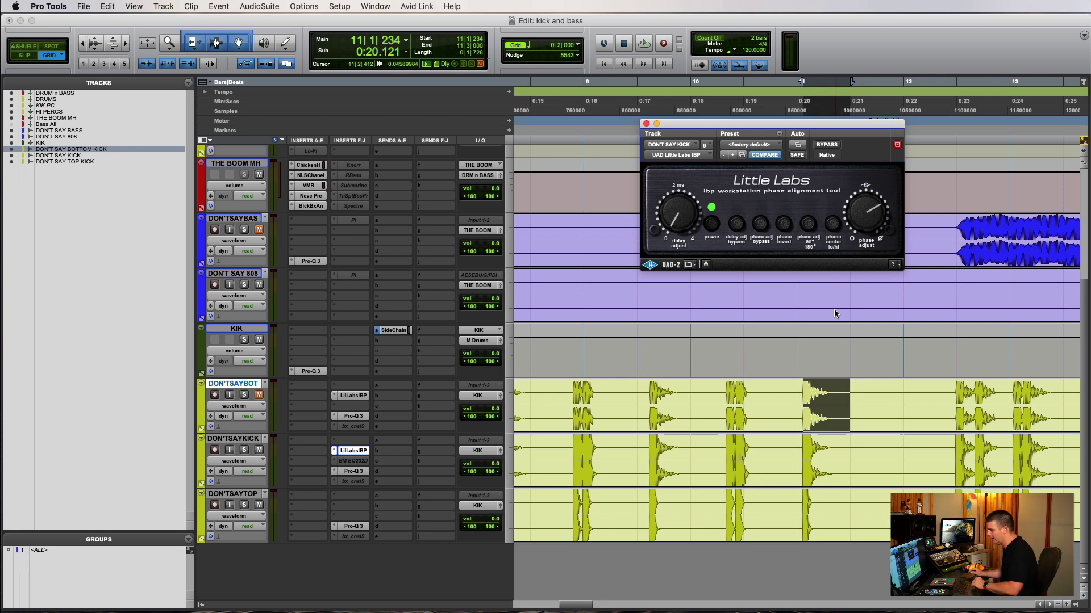
{"action": "left_click", "coordinate": [352, 453]}
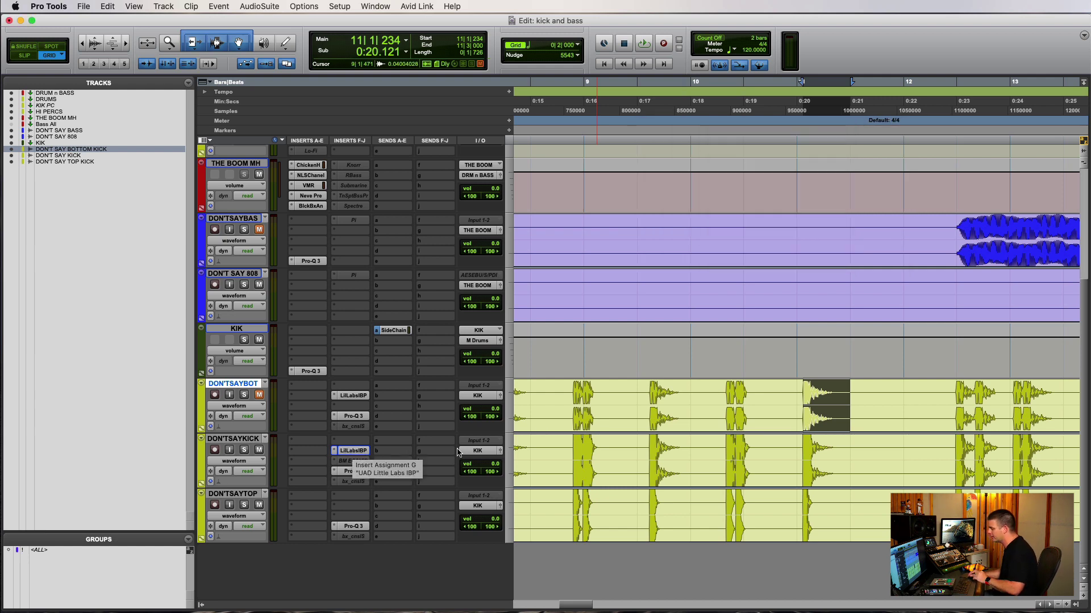
Select bars 13 to 23 across the tracks from DON'T SAY BASS down to DON'T SAY TOP KICK
{"action": "key", "text": "r"}
{"action": "key", "text": "r"}
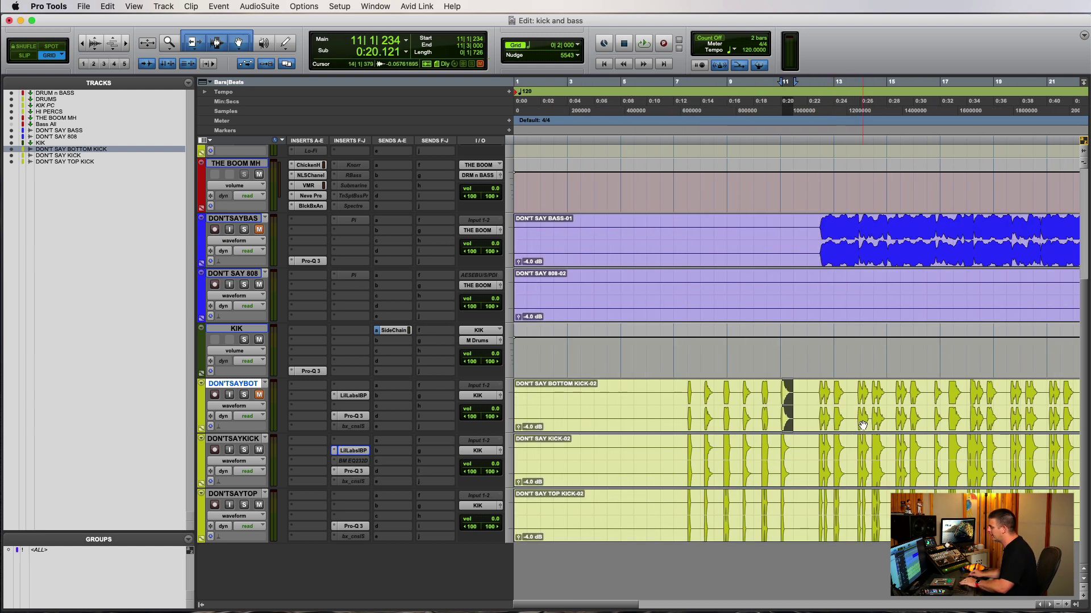
{"action": "key", "text": "r"}
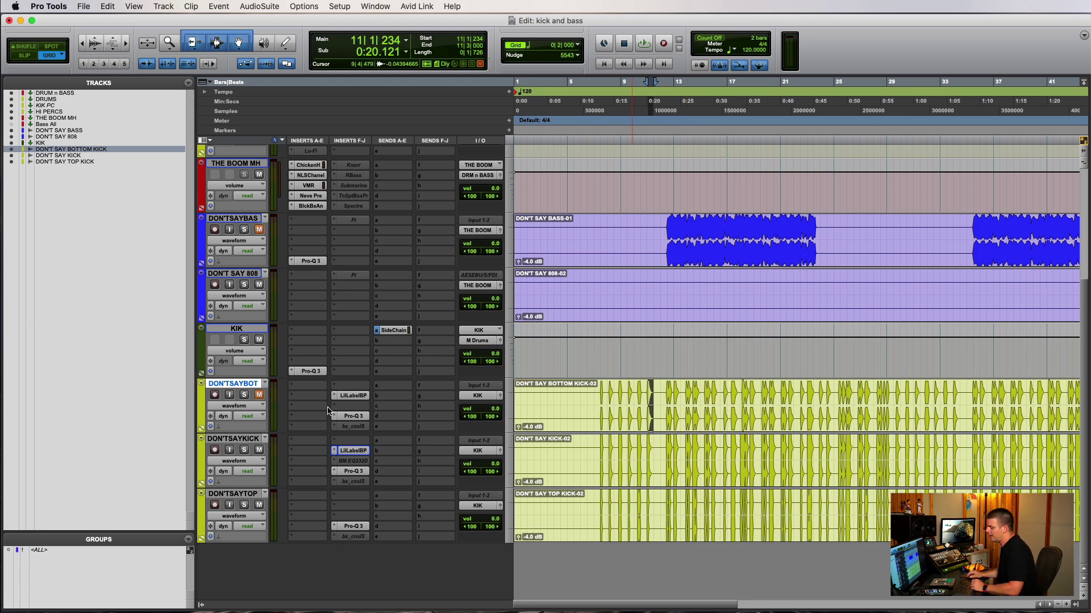
{"action": "left_click_drag", "start_coordinate": [666, 241], "coordinate": [814, 529]}
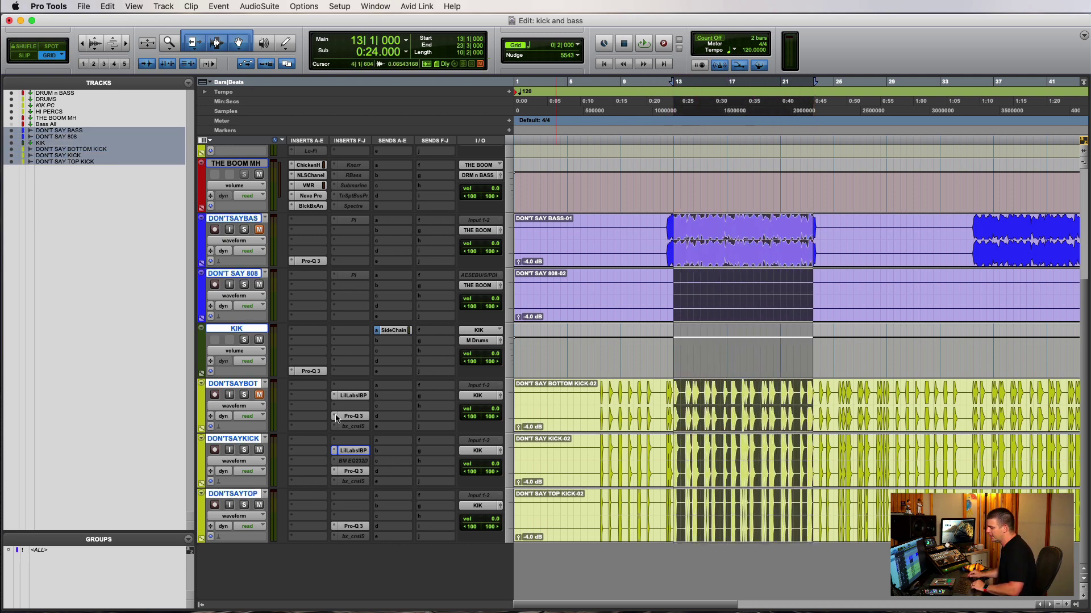
Review the Pro-Q 3 EQ curves on the bottom kick, kick and top kick tracks and close the plug-in window
{"action": "left_click", "coordinate": [352, 395]}
{"action": "left_click", "coordinate": [353, 416]}
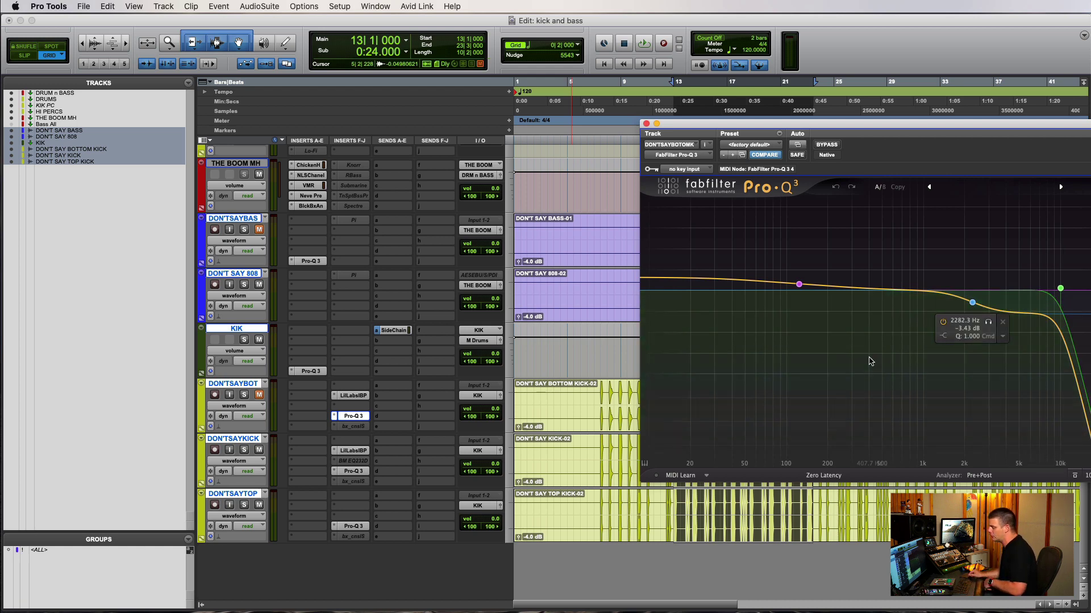
{"action": "left_click", "coordinate": [353, 471]}
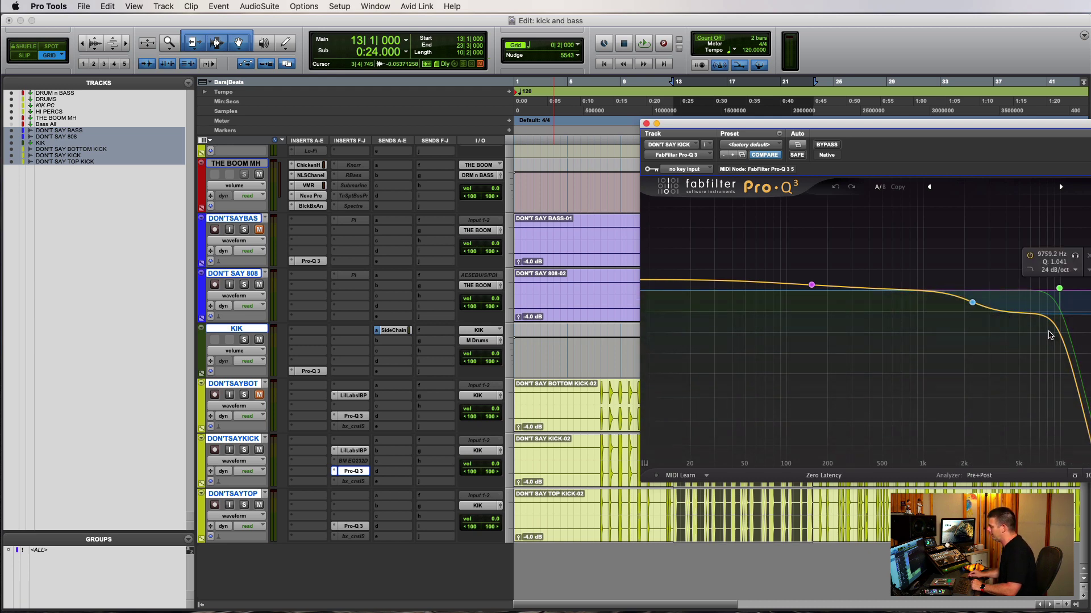
{"action": "left_click", "coordinate": [353, 470]}
{"action": "left_click", "coordinate": [358, 527]}
{"action": "left_click", "coordinate": [358, 529]}
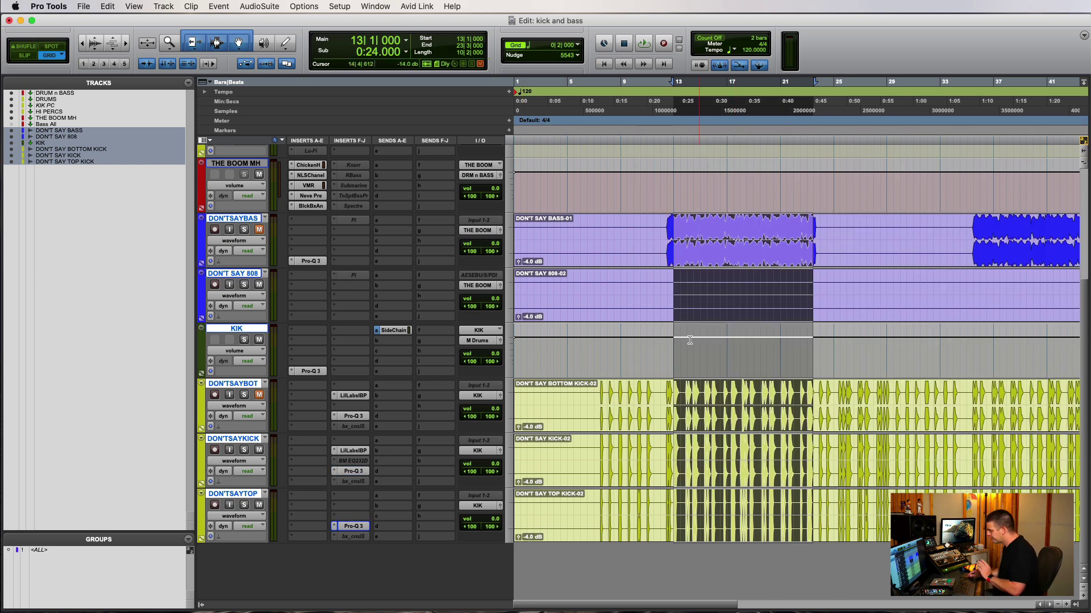
Select 13|1|000 to 25|1|000 on the DON'T SAY BASS track only
{"action": "left_click", "coordinate": [674, 351]}
{"action": "left_click", "coordinate": [668, 351]}
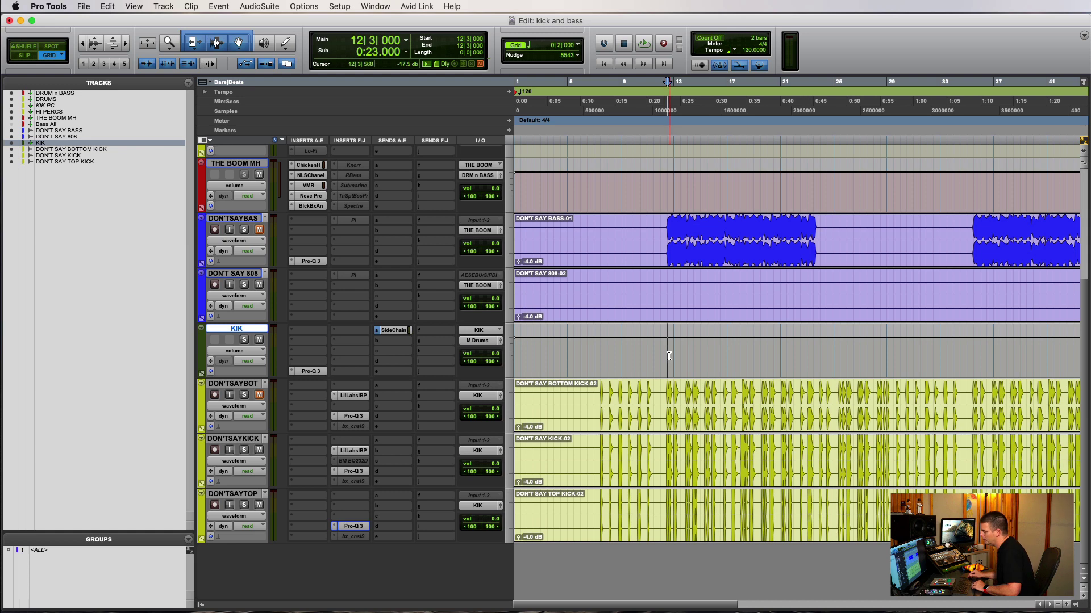
{"action": "left_click", "coordinate": [667, 234]}
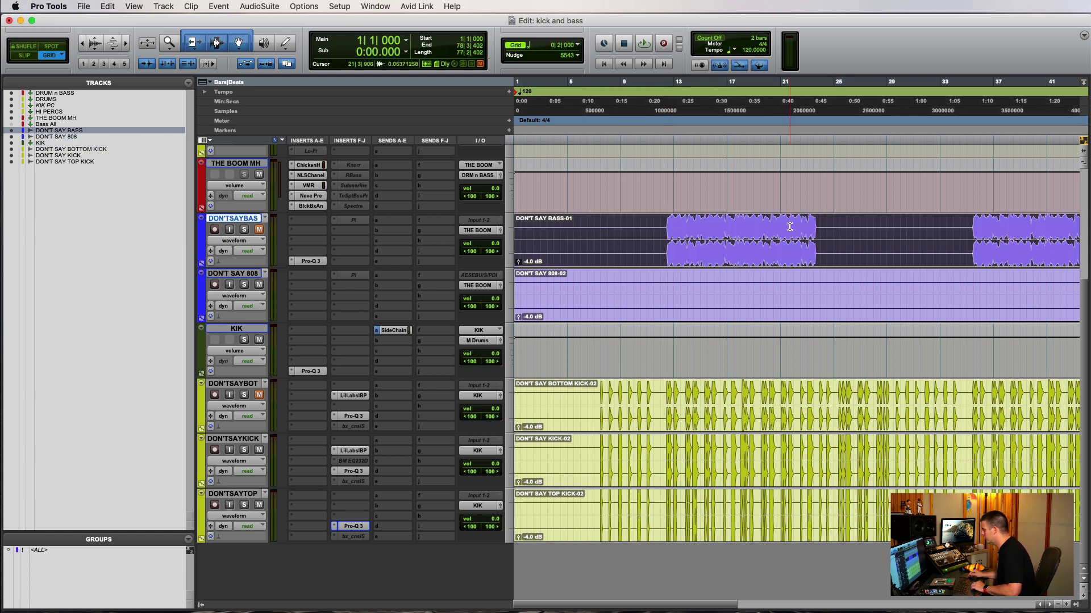
{"action": "left_click_drag", "start_coordinate": [669, 225], "coordinate": [834, 224]}
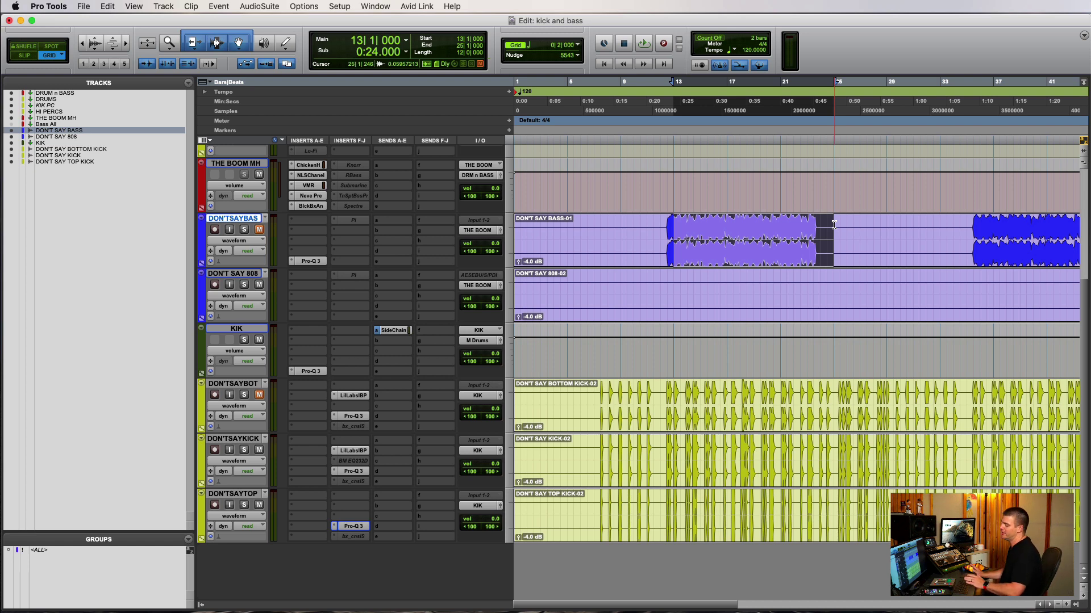
{"action": "scroll", "coordinate": [639, 262], "scroll_direction": "up", "scroll_amount": 2}
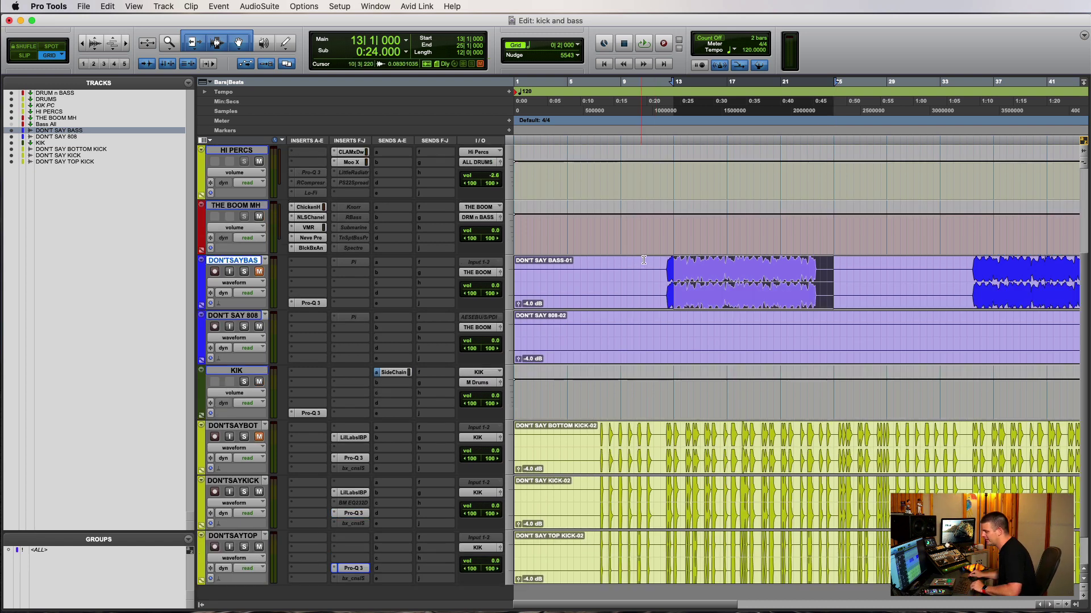
Open the KIK track's Side Chain send and reselect the bass from 13|1|000 to 25|3|000
{"action": "left_click", "coordinate": [398, 373]}
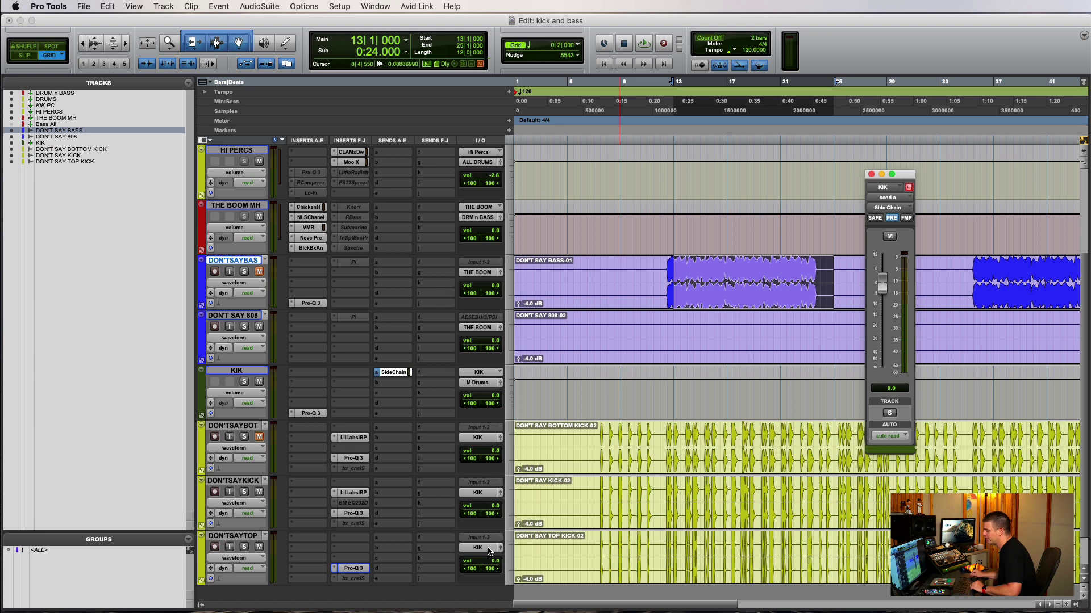
{"action": "left_click_drag", "start_coordinate": [676, 279], "coordinate": [842, 282]}
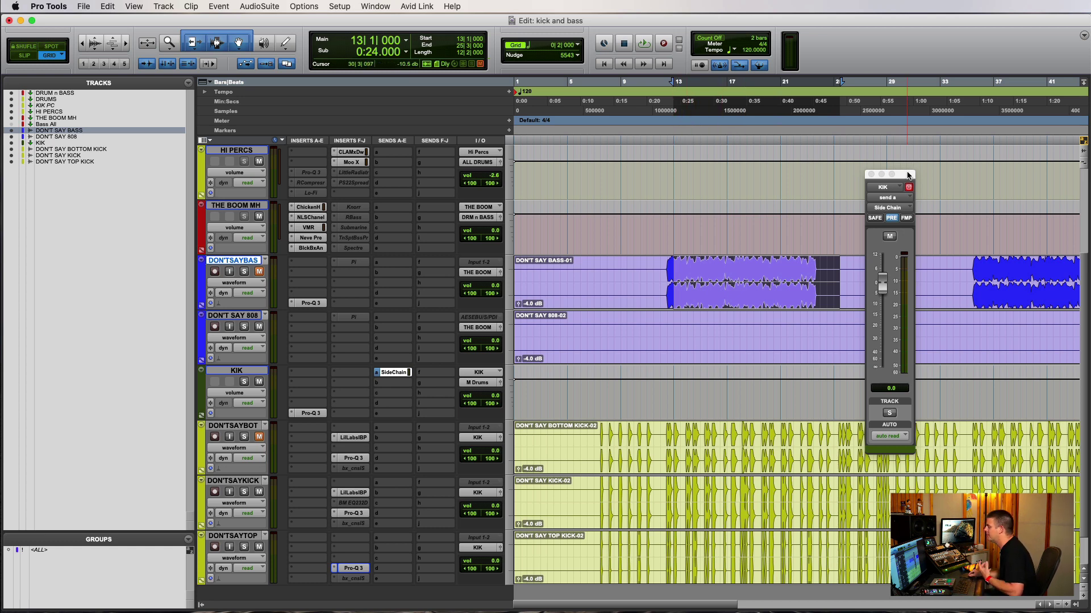
{"action": "left_click_drag", "start_coordinate": [908, 175], "coordinate": [930, 167]}
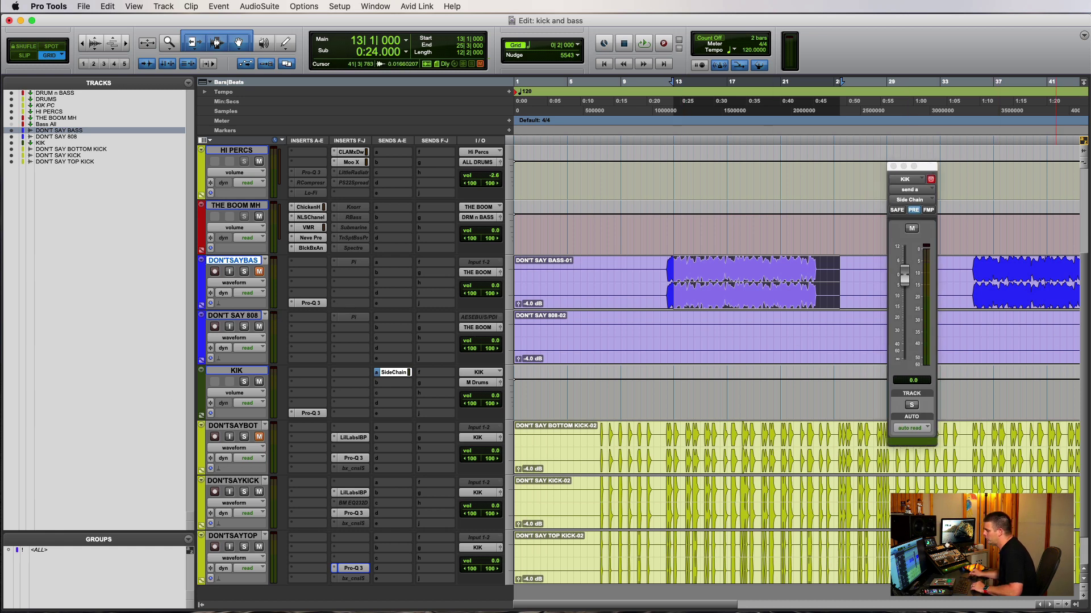
Open the sidechained Pro-Q 3 on DON'T SAY BASS, glance at the KIK track's Pro-Q 3, and place the bass EQ window clear of the sends
{"action": "left_click", "coordinate": [310, 304]}
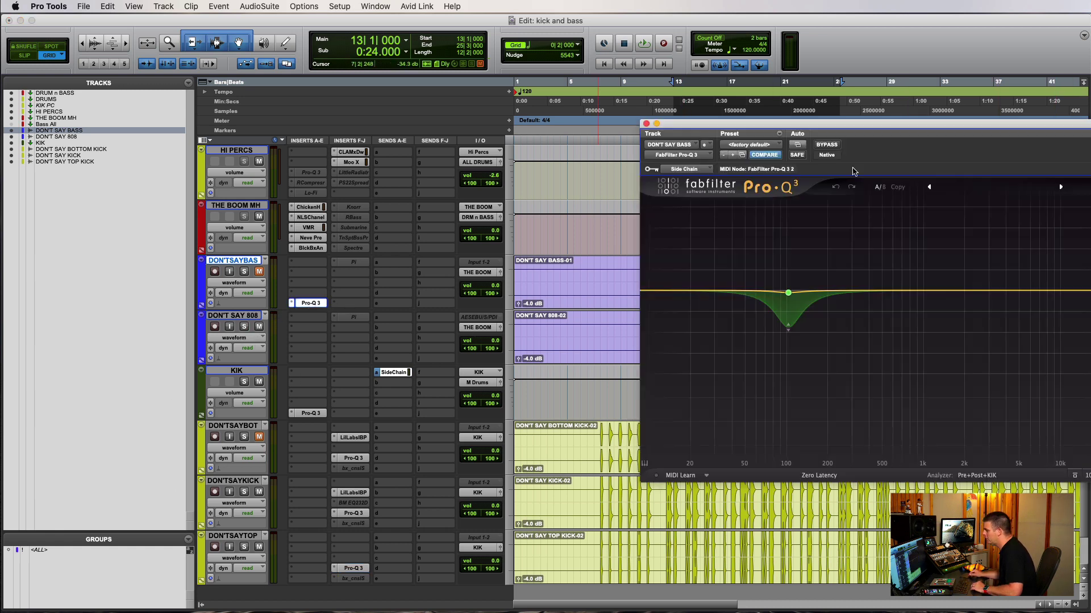
{"action": "left_click_drag", "start_coordinate": [837, 132], "coordinate": [932, 148]}
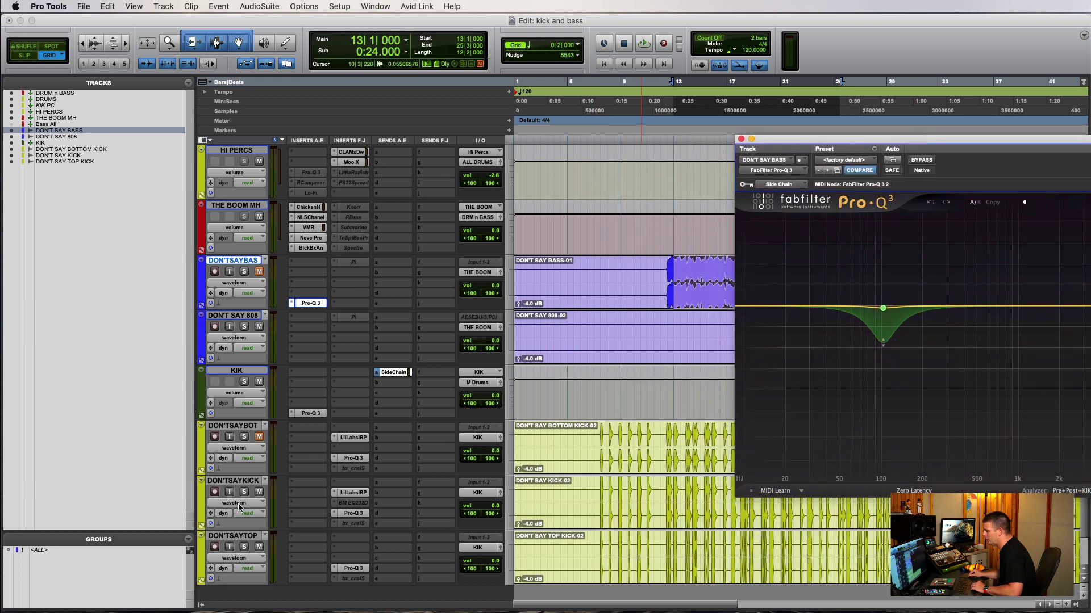
{"action": "left_click", "coordinate": [311, 414]}
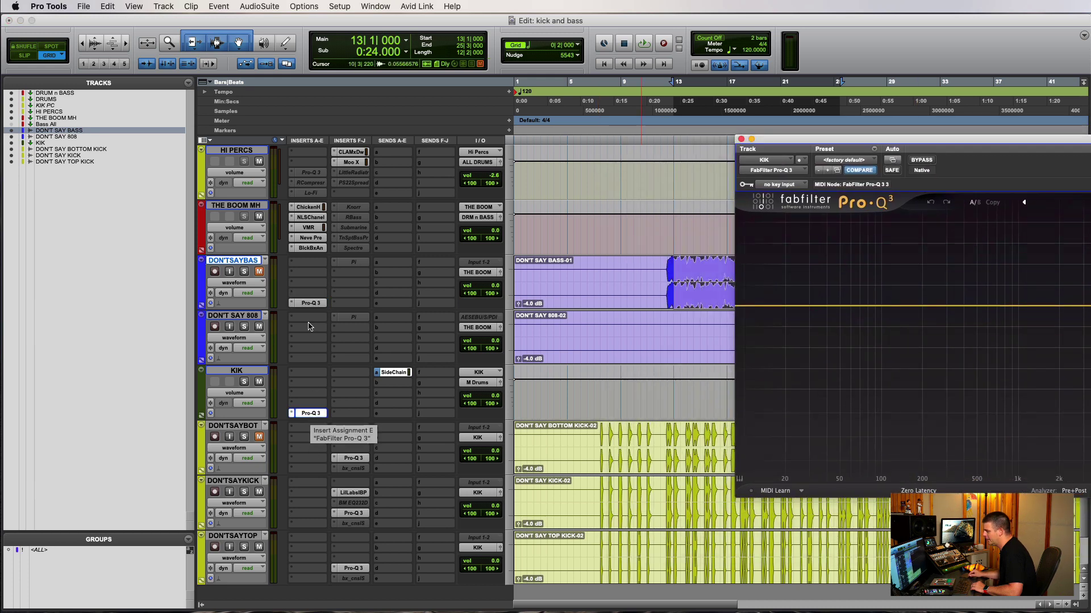
{"action": "left_click", "coordinate": [312, 304]}
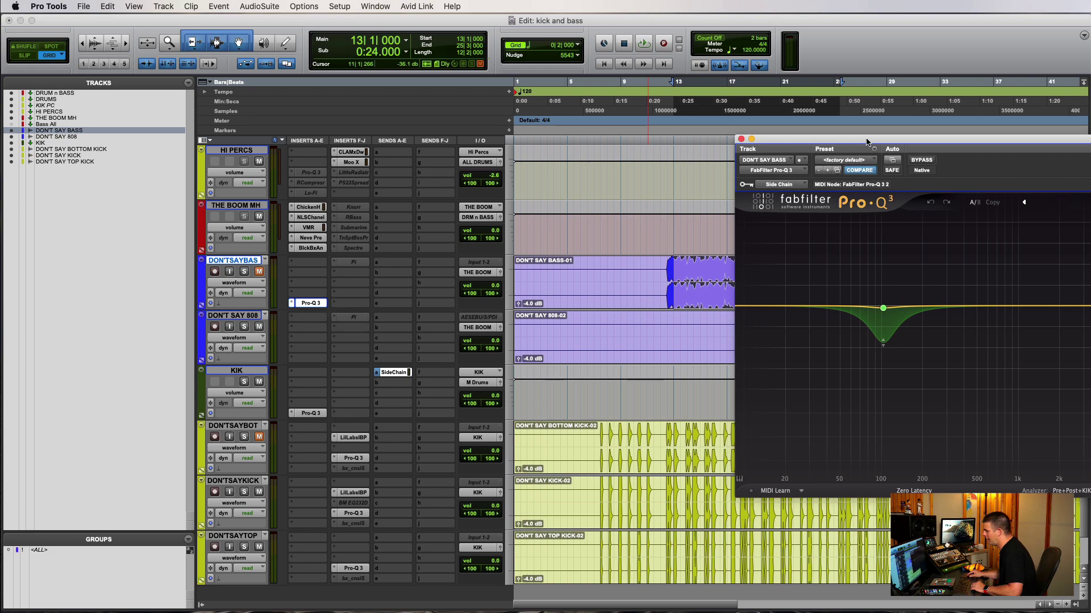
{"action": "left_click_drag", "start_coordinate": [868, 142], "coordinate": [594, 161]}
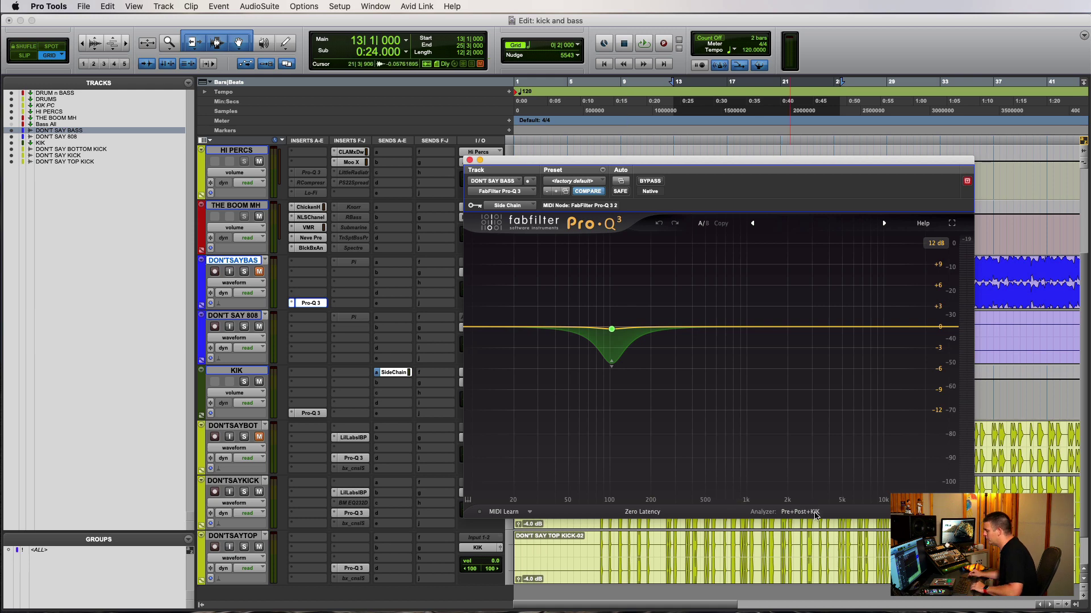
{"action": "mouse_move", "coordinate": [797, 516]}
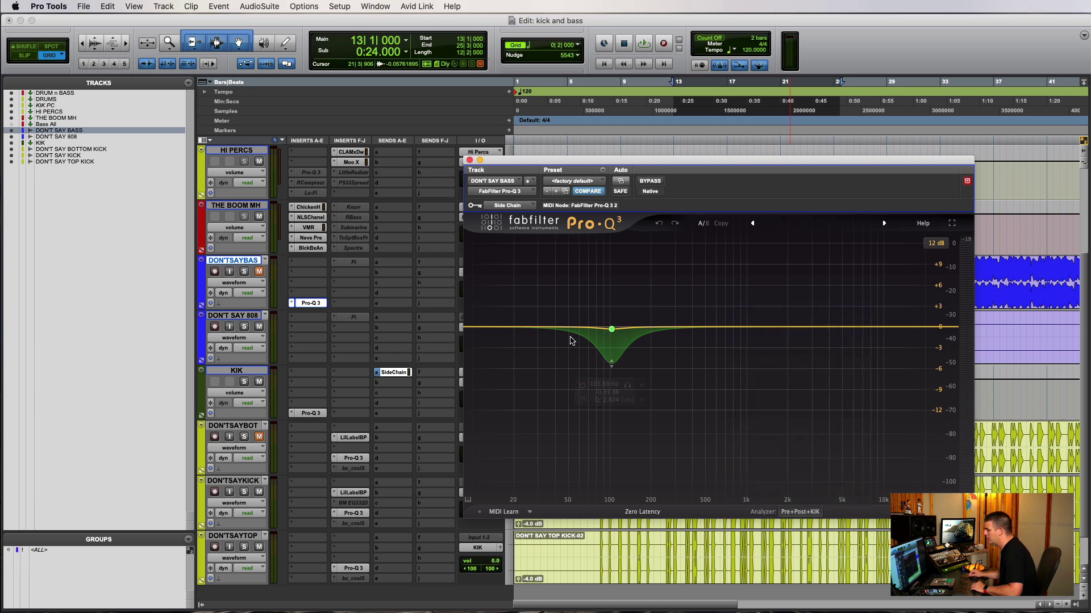
{"action": "left_click_drag", "start_coordinate": [712, 162], "coordinate": [763, 198]}
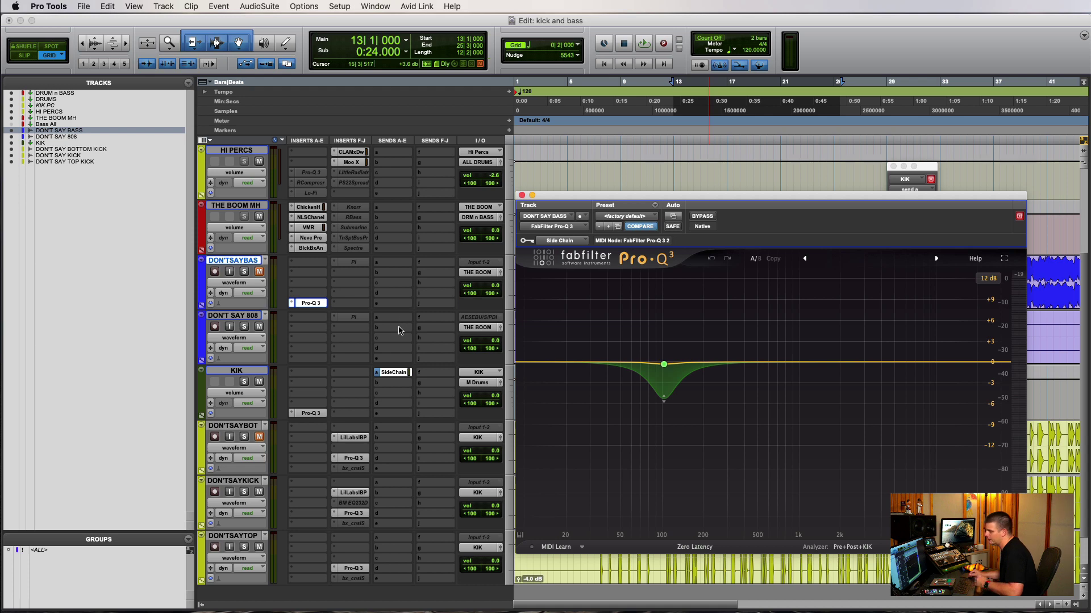
Play the bass selection while watching the Pro-Q 3 analyzer, stop, and display the controls of the 103.69 Hz dynamic band
{"action": "key", "text": "space"}
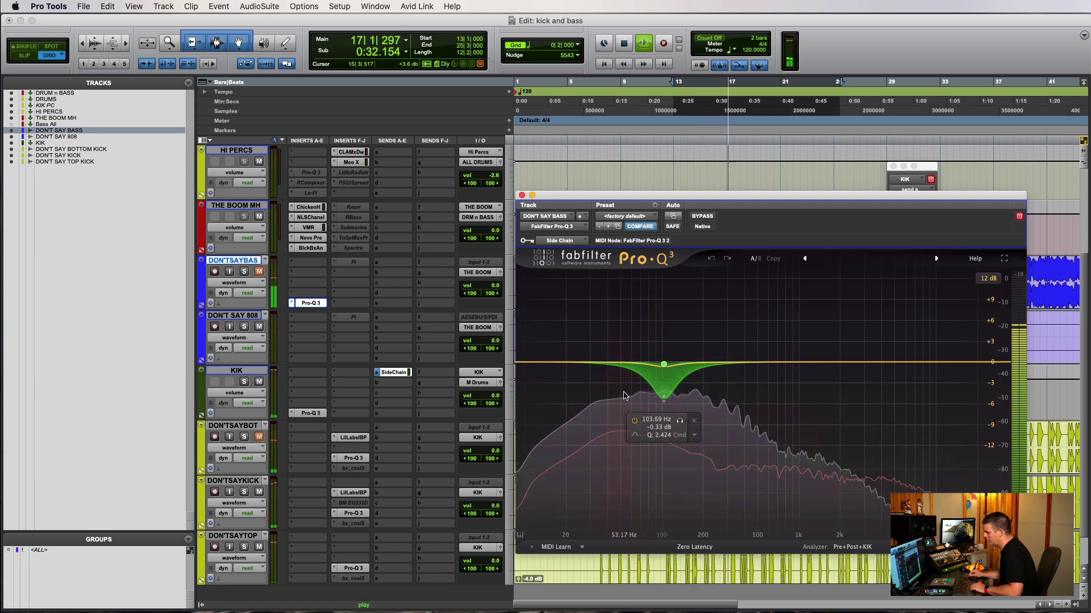
{"action": "key", "text": "space"}
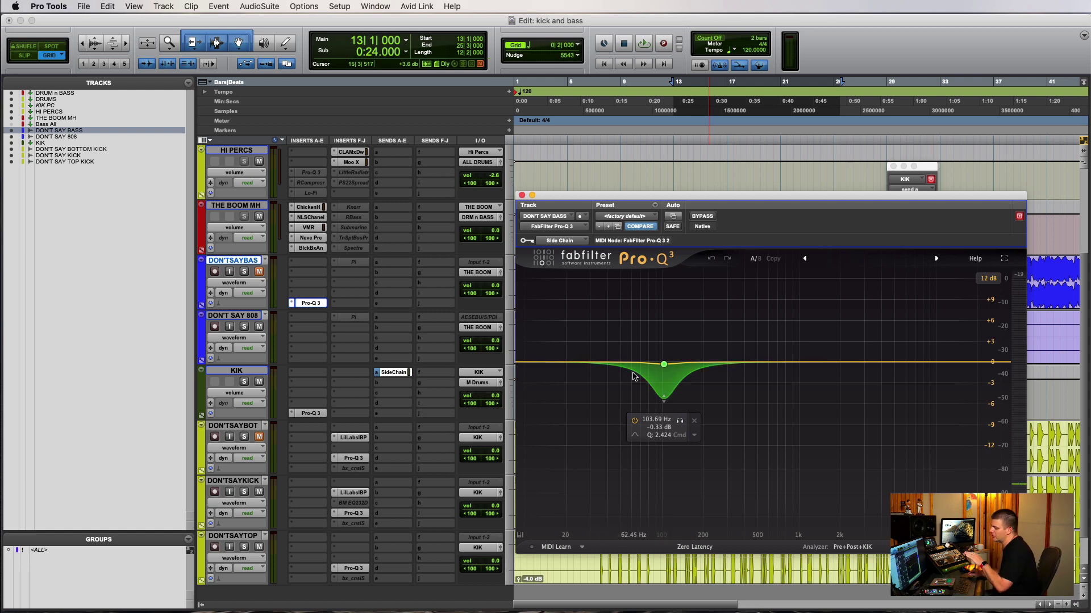
{"action": "left_click", "coordinate": [664, 363]}
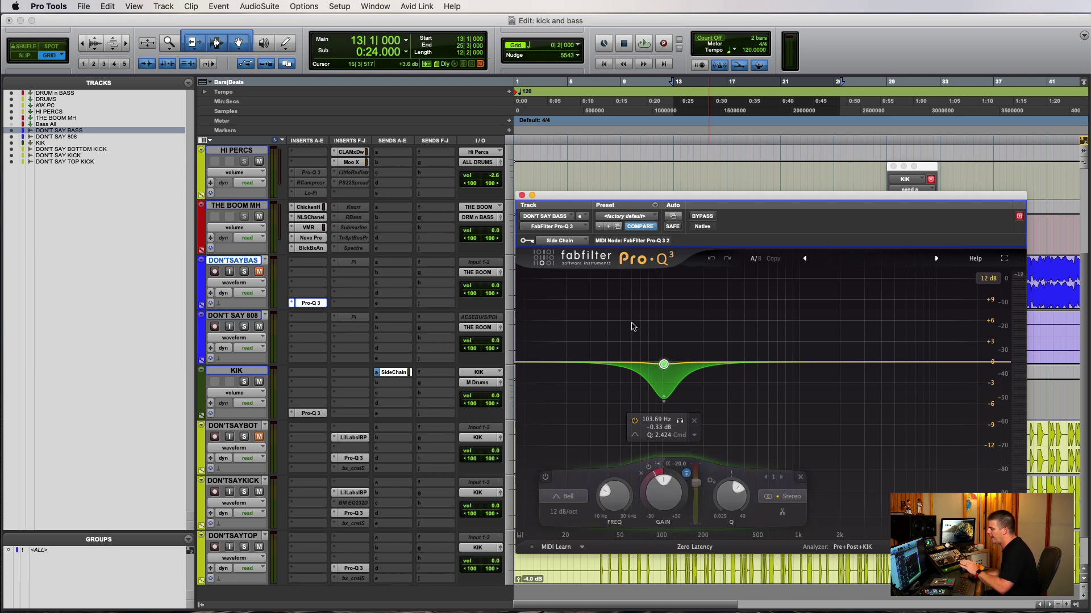
Recheck and close the KIK Side Chain send, replay the selection to watch the bass EQ duck, and close the Pro-Q 3
{"action": "left_click", "coordinate": [395, 373]}
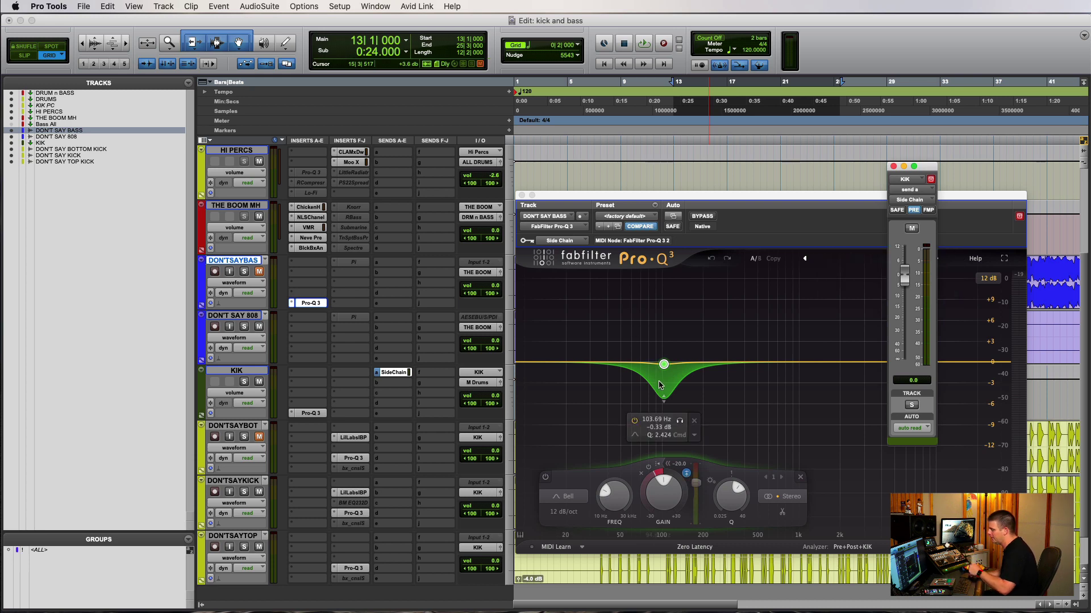
{"action": "left_click", "coordinate": [893, 167]}
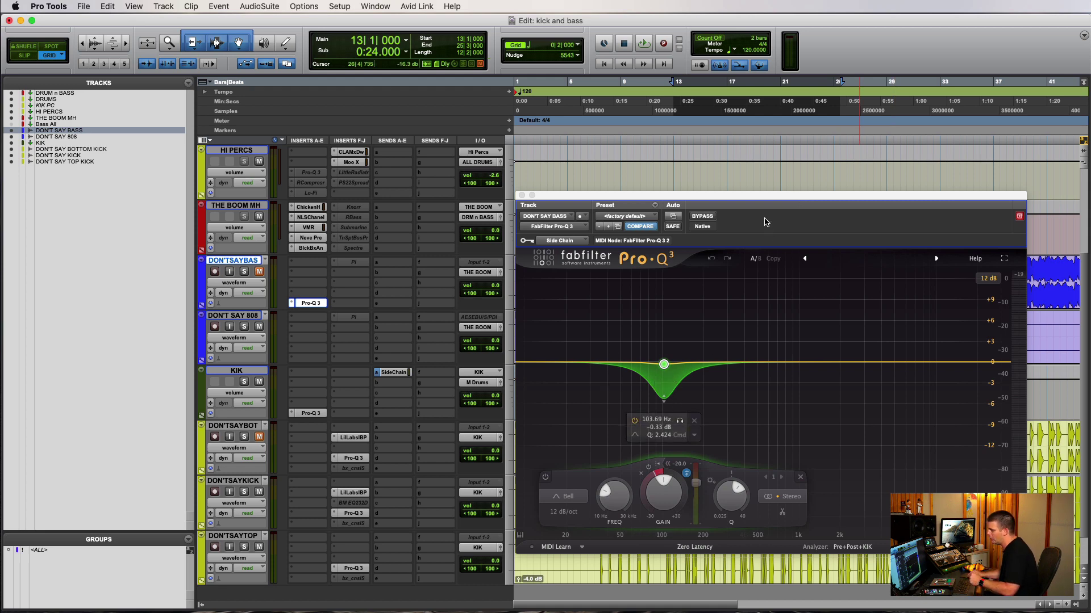
{"action": "left_click_drag", "start_coordinate": [765, 198], "coordinate": [769, 197]}
{"action": "key", "text": "space"}
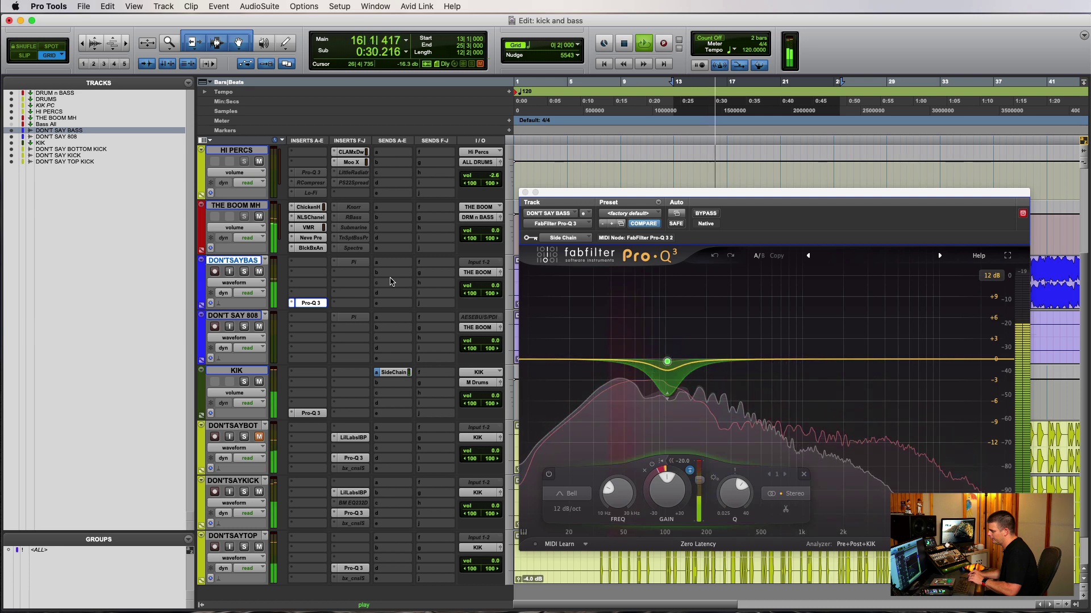
{"action": "mouse_move", "coordinate": [680, 378]}
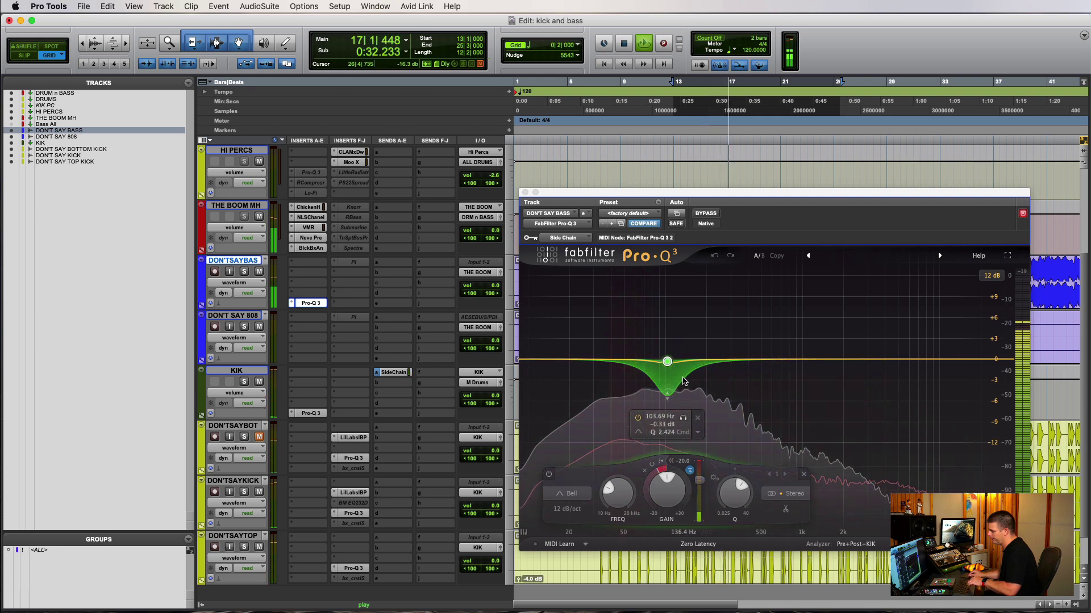
{"action": "key", "text": "space"}
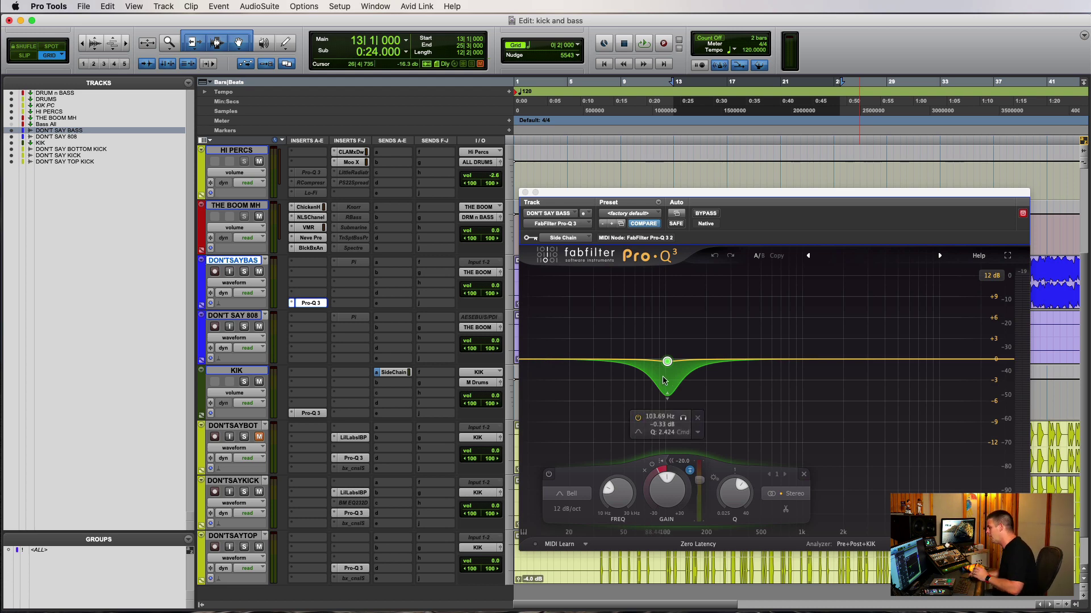
{"action": "left_click", "coordinate": [308, 304]}
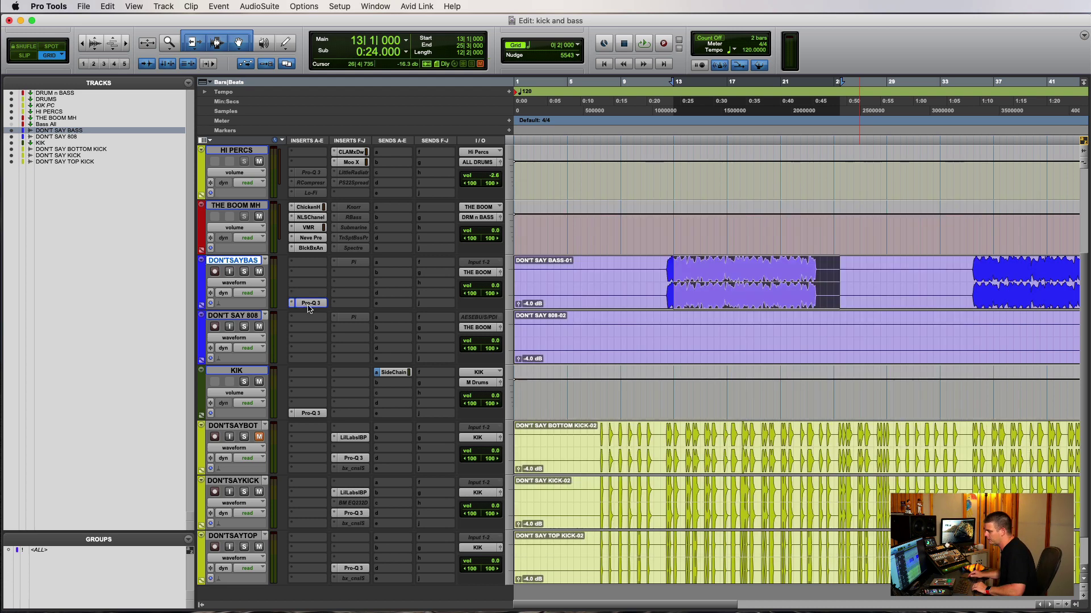
Insert the Laser plug-in on DON'T SAY BASS in the slot directly above the Pro-Q 3
{"action": "left_click", "coordinate": [306, 294]}
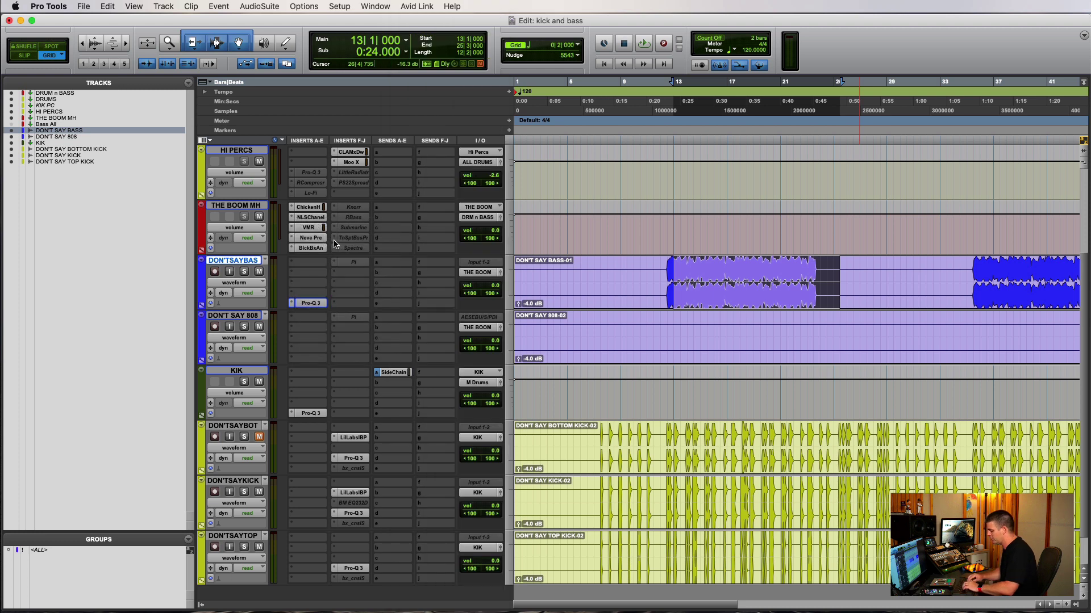
{"action": "type", "text": "las"}
{"action": "key", "text": "Escape"}
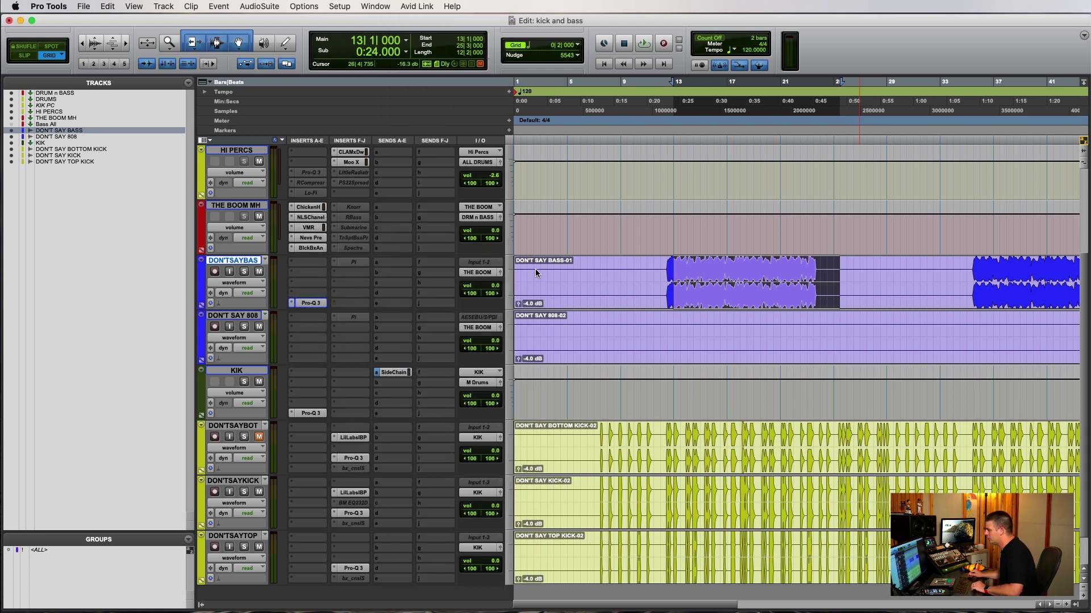
{"action": "left_click_drag", "start_coordinate": [725, 203], "coordinate": [809, 190]}
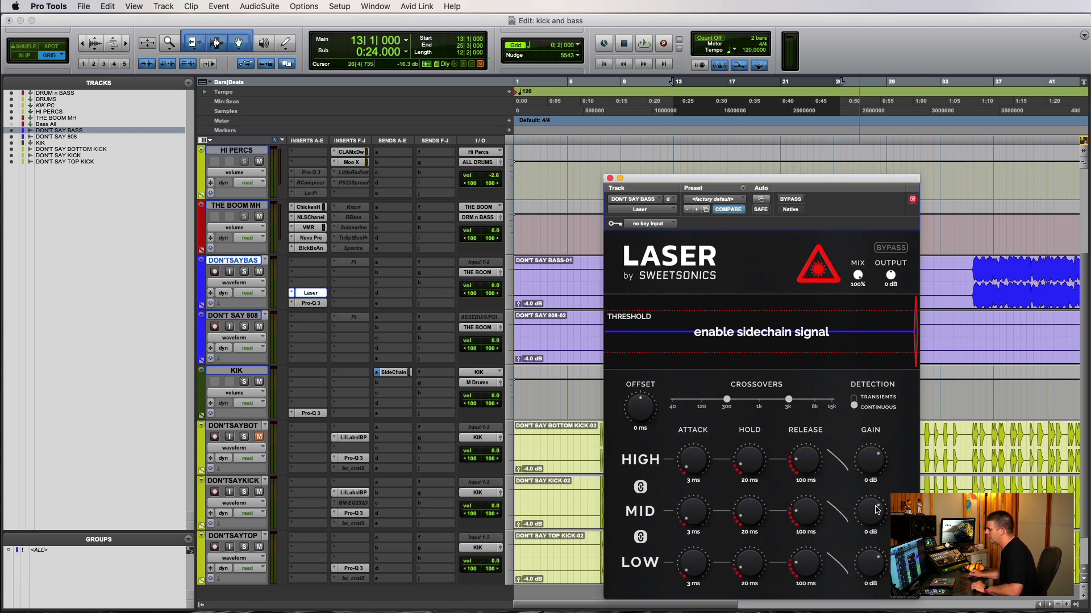
Open and close the bass Pro-Q 3, and make the Laser insert on DON'T SAY BASS inactive
{"action": "left_click", "coordinate": [312, 304]}
{"action": "left_click", "coordinate": [312, 304]}
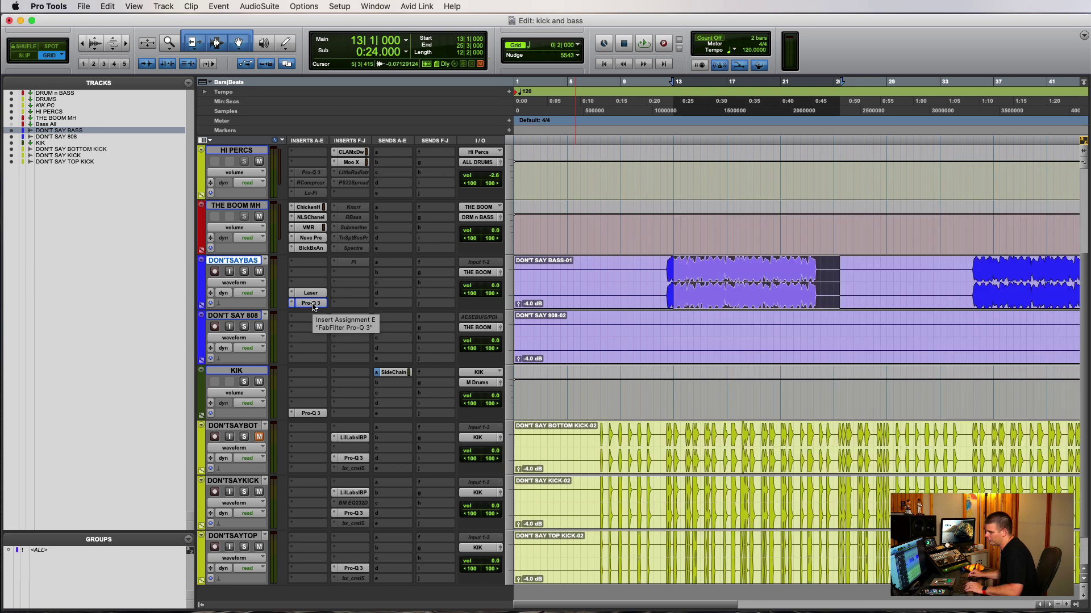
{"action": "left_click", "coordinate": [314, 293], "text": "ctrl+super"}
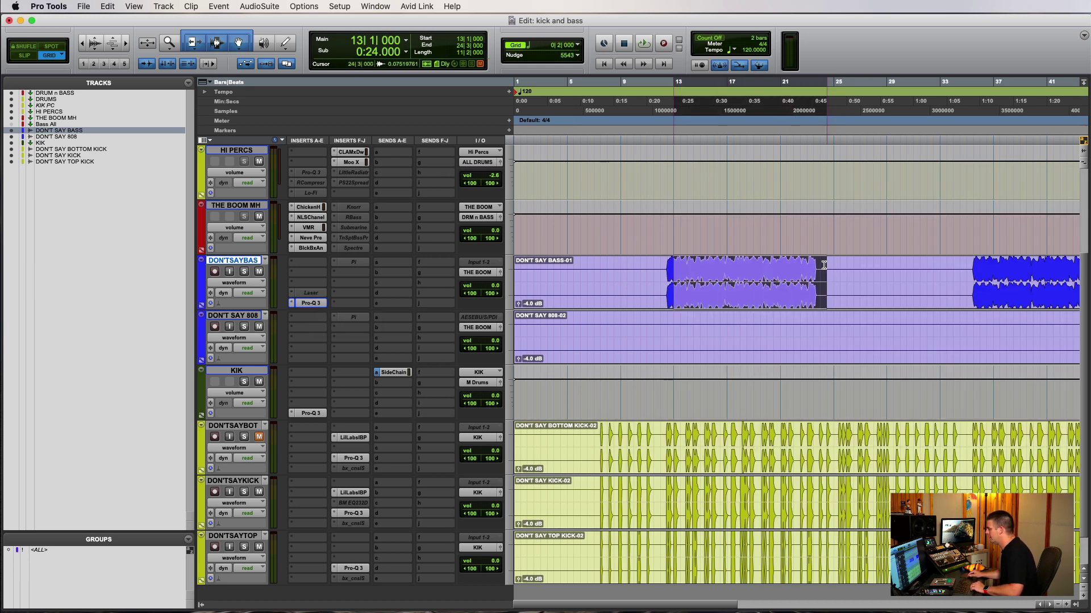
{"action": "scroll", "coordinate": [597, 289], "scroll_direction": "up", "scroll_amount": 5}
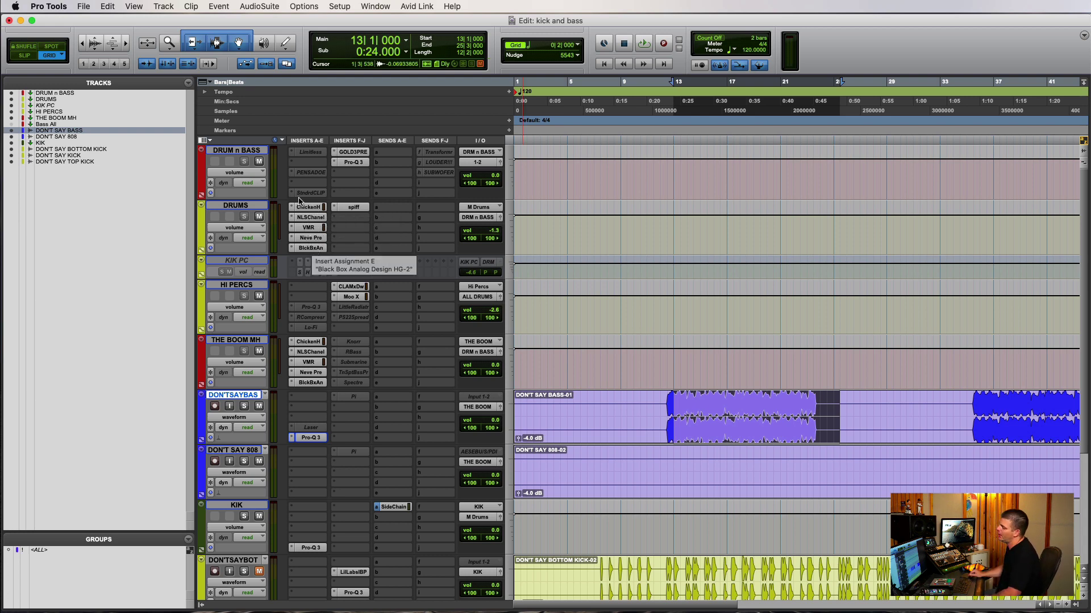
Open the Black Box HG-2 insert on the DRUMS track, bring its full interface into view, and close it
{"action": "left_click", "coordinate": [311, 249]}
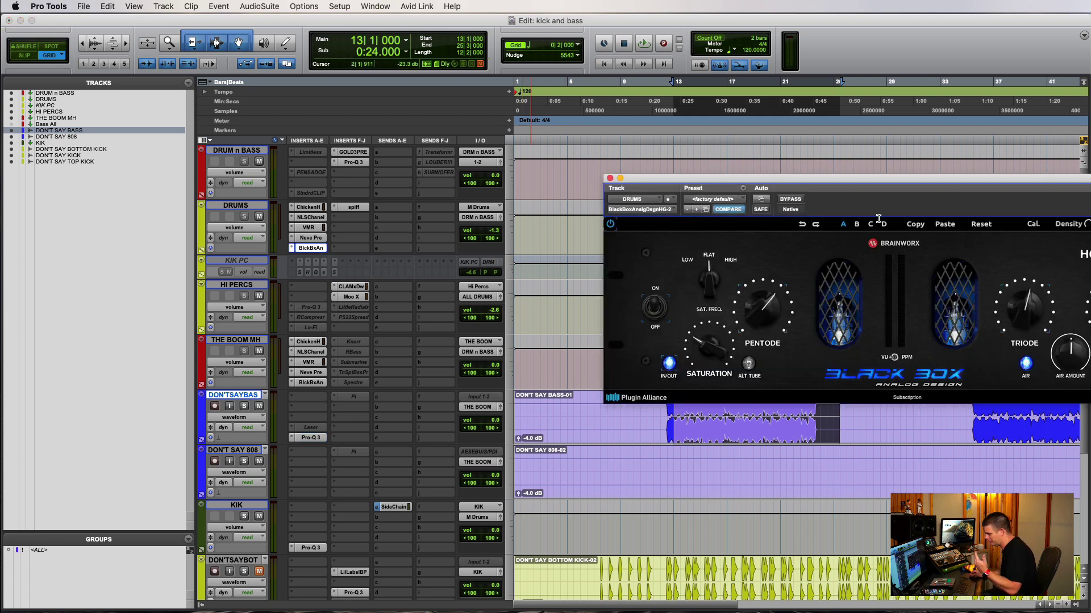
{"action": "left_click_drag", "start_coordinate": [910, 180], "coordinate": [576, 162]}
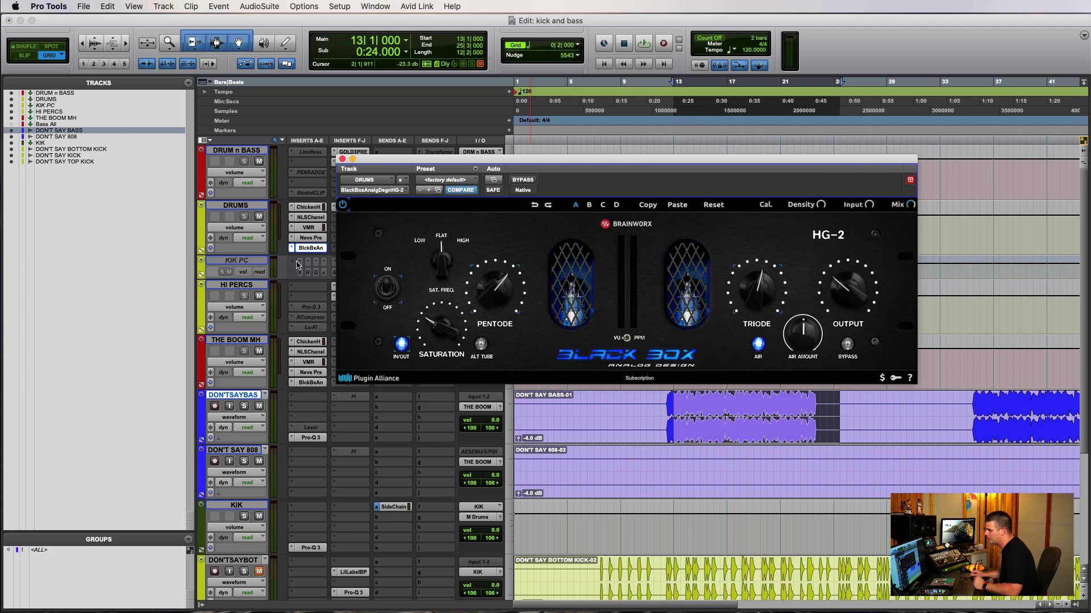
{"action": "left_click", "coordinate": [307, 247]}
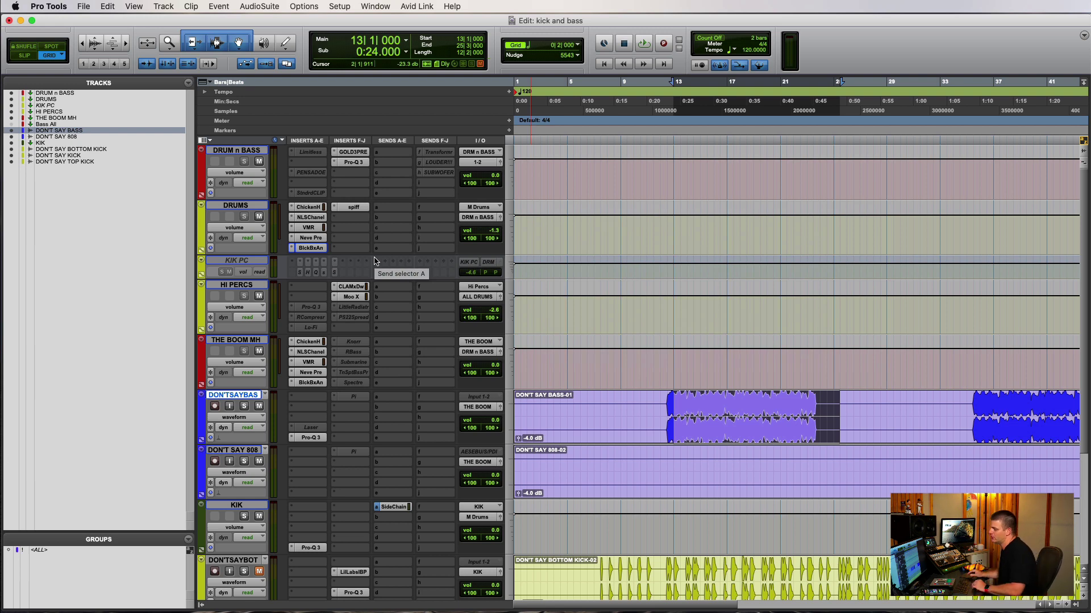
Open the spiff insert on the DRUMS track and place its window so all its boost settings can be examined
{"action": "left_click", "coordinate": [353, 207]}
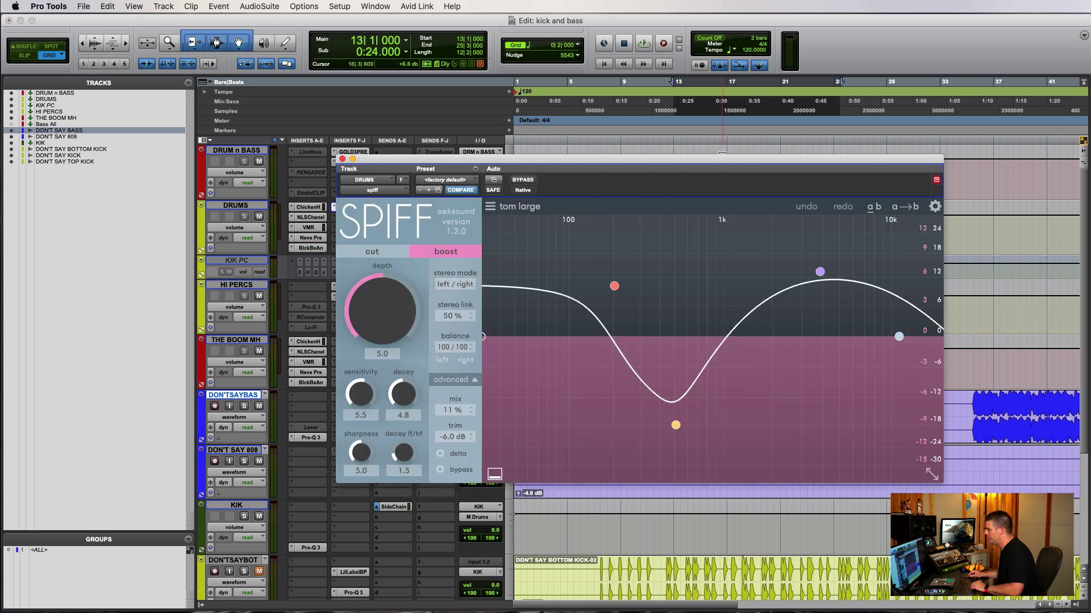
{"action": "left_click_drag", "start_coordinate": [716, 164], "coordinate": [761, 105]}
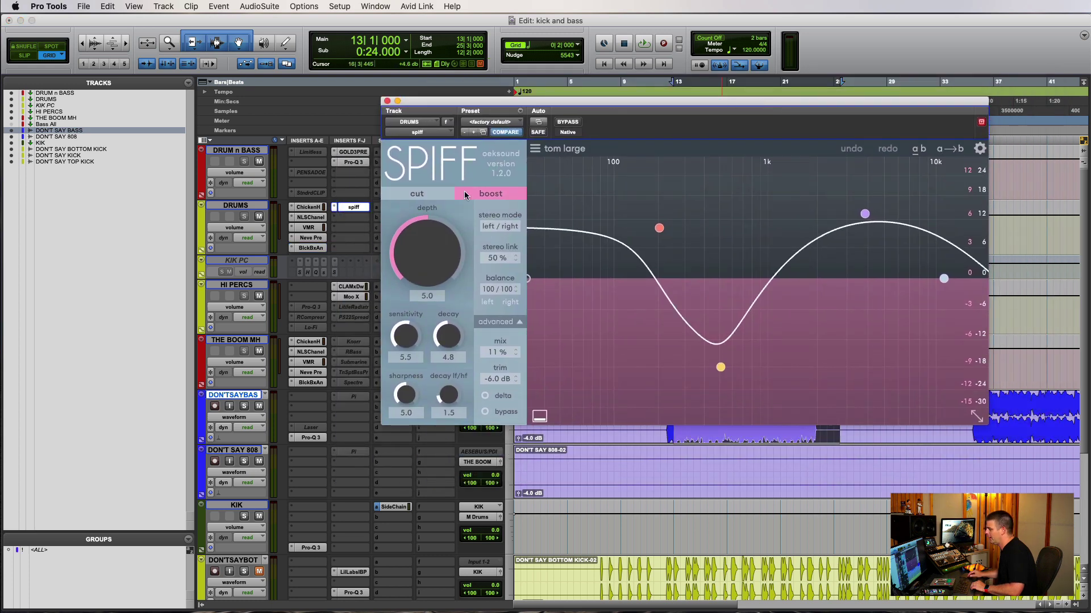
{"action": "left_click_drag", "start_coordinate": [641, 108], "coordinate": [632, 142]}
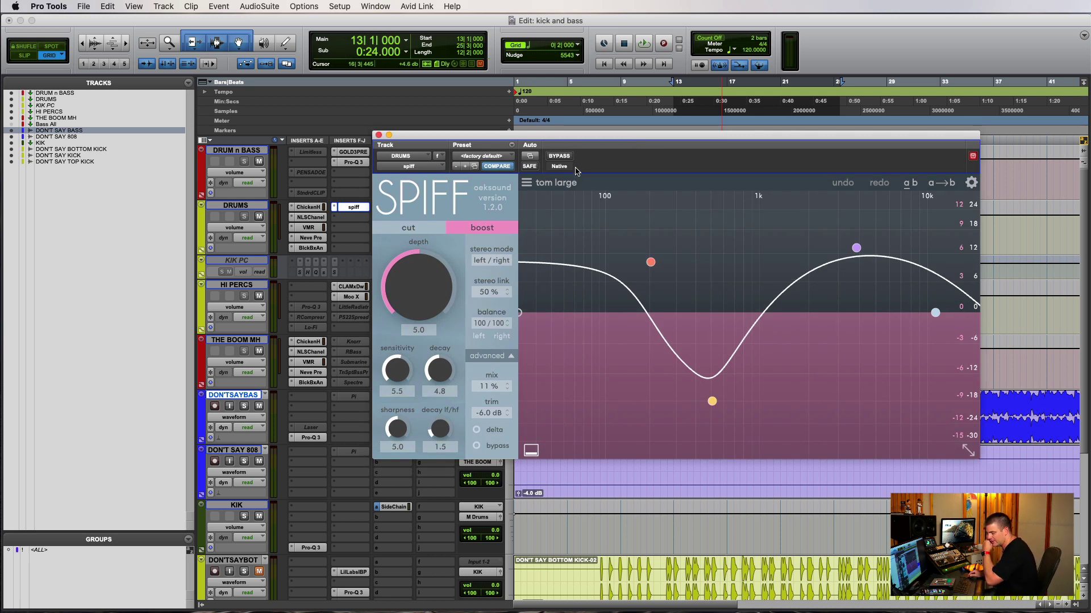
{"action": "left_click_drag", "start_coordinate": [575, 170], "coordinate": [612, 169]}
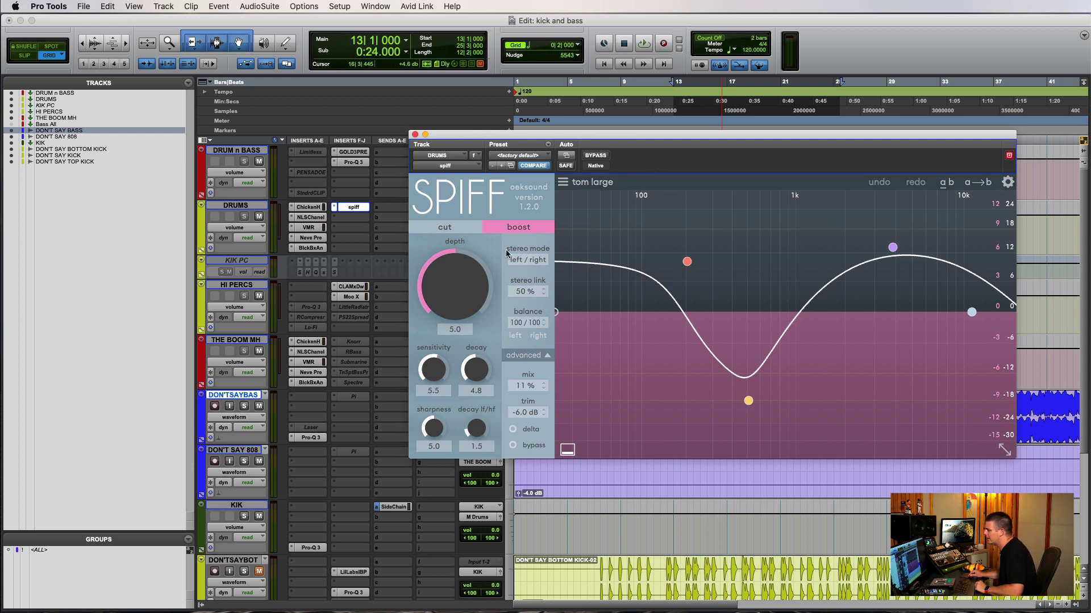
{"action": "left_click", "coordinate": [357, 208]}
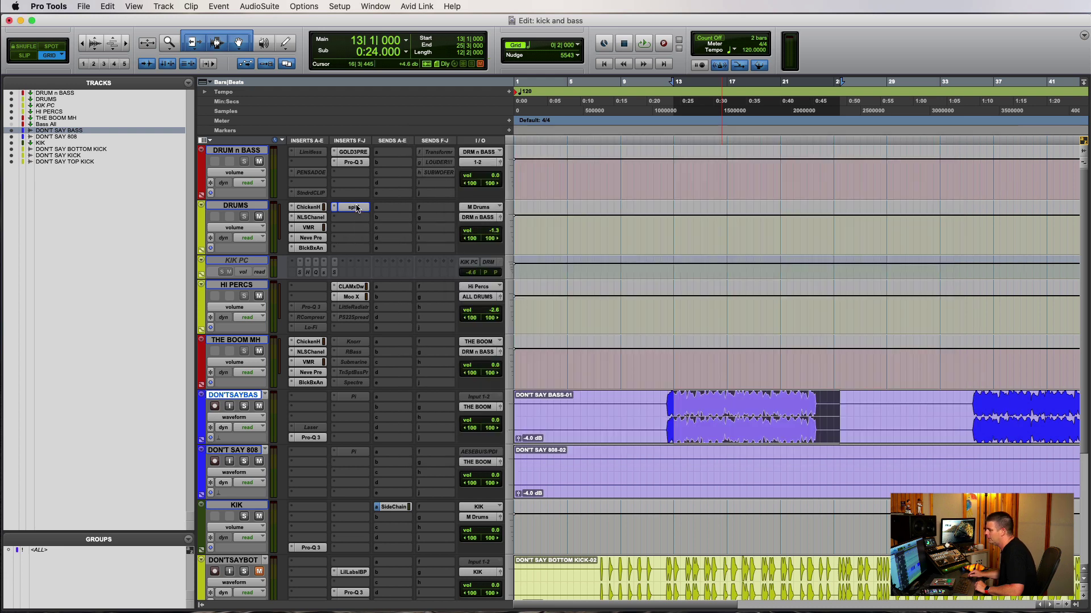
{"action": "left_click", "coordinate": [357, 208]}
{"action": "left_click", "coordinate": [356, 208]}
{"action": "left_click", "coordinate": [362, 208]}
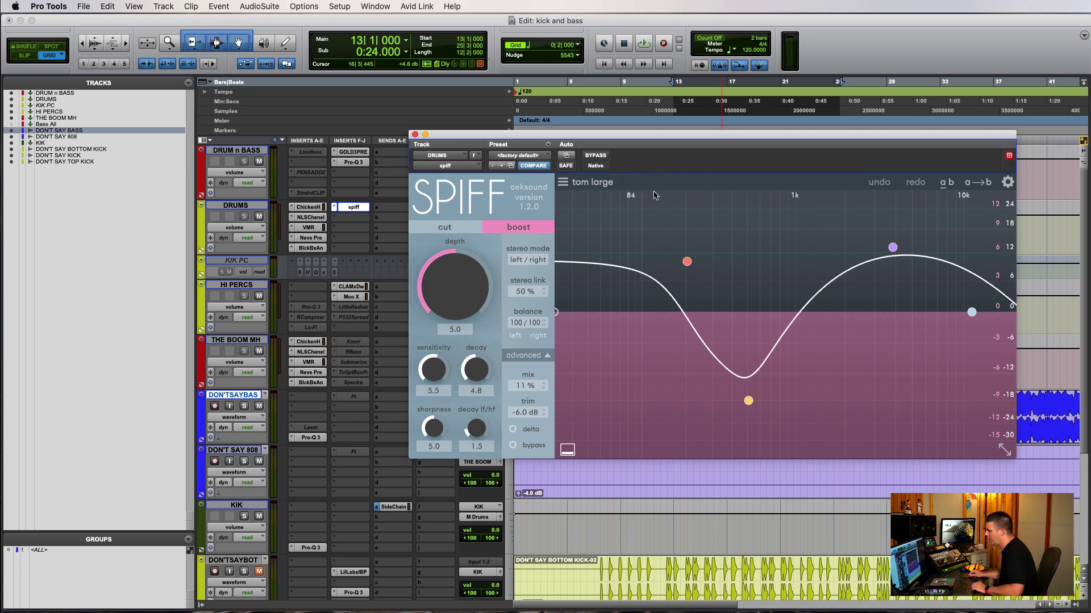
Play the selection and compare the drums with spiff bypassed and active, leaving it active when stopping playback
{"action": "key", "text": "space"}
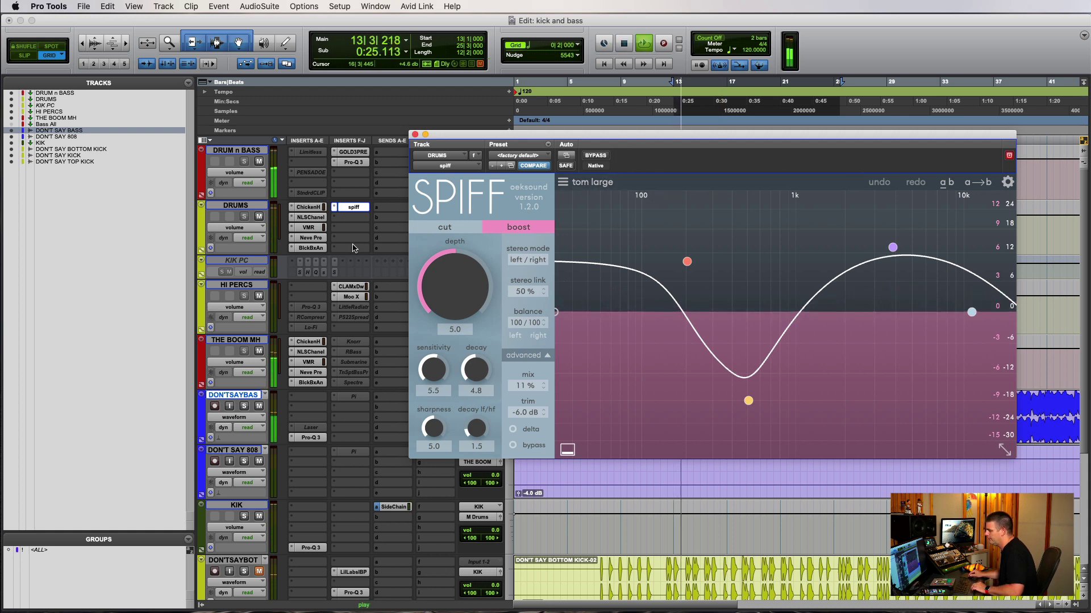
{"action": "left_click", "coordinate": [595, 156]}
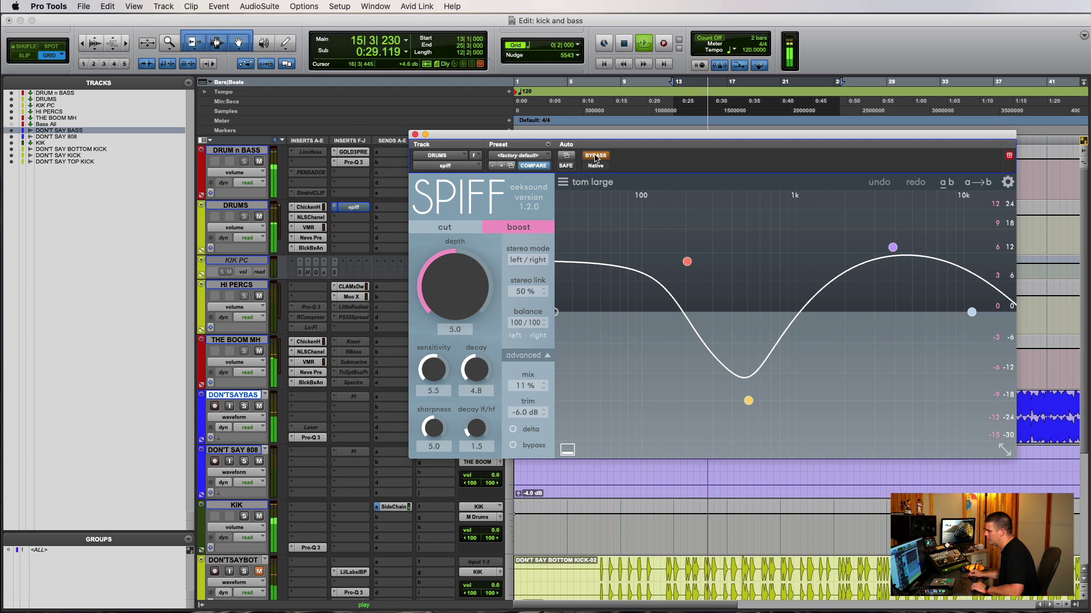
{"action": "left_click", "coordinate": [595, 157]}
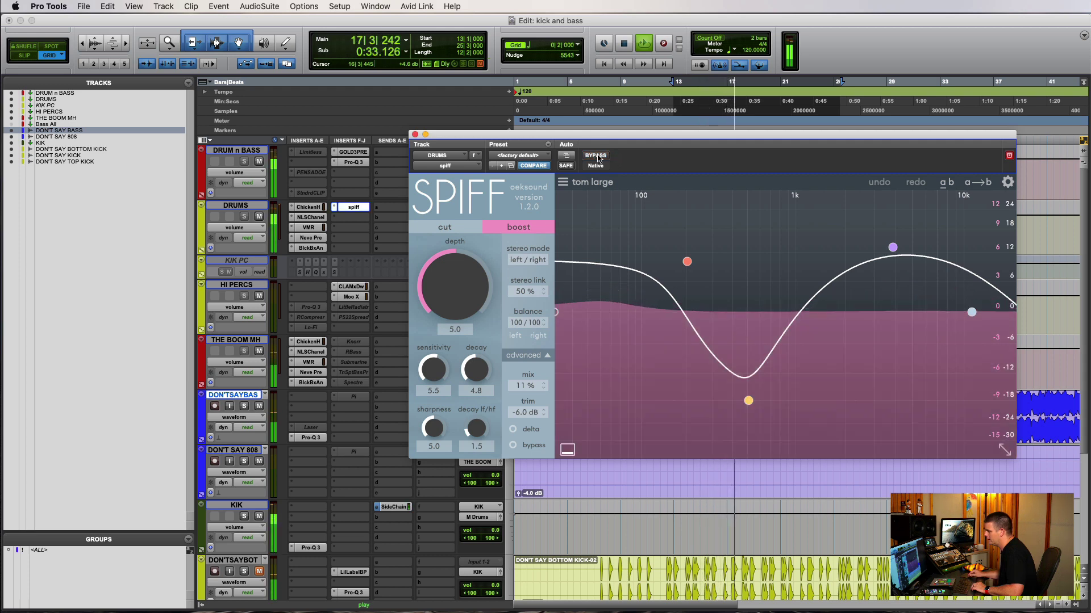
{"action": "left_click", "coordinate": [596, 157]}
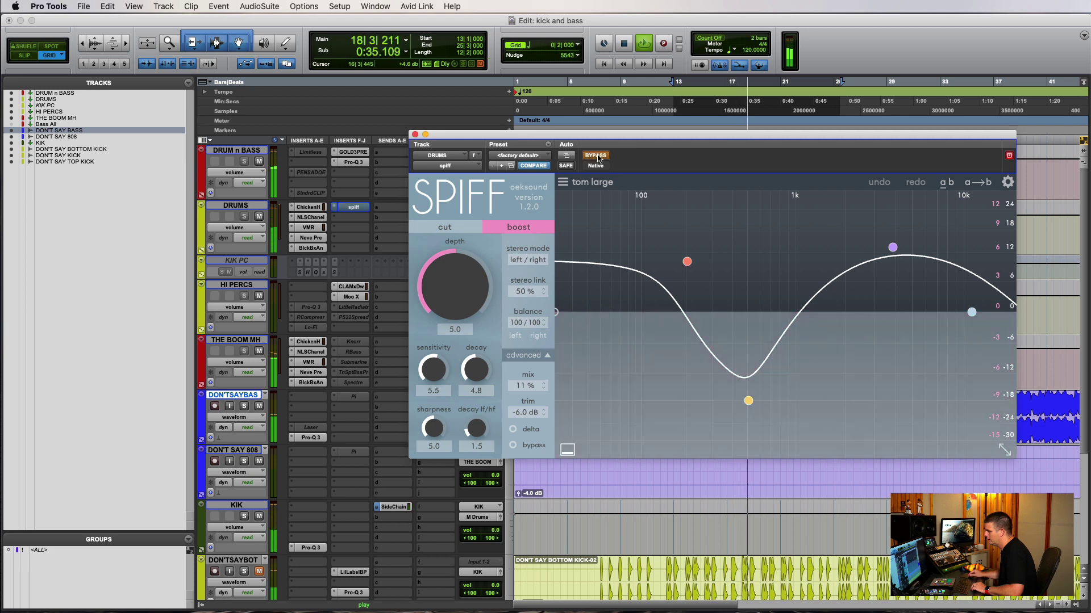
{"action": "left_click", "coordinate": [598, 159]}
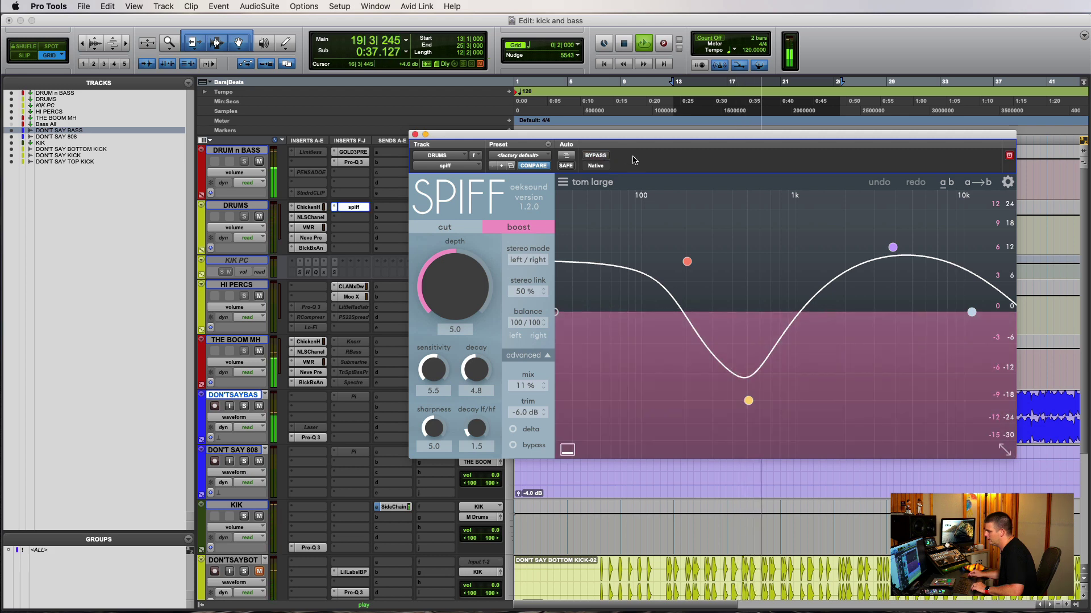
{"action": "key", "text": "space"}
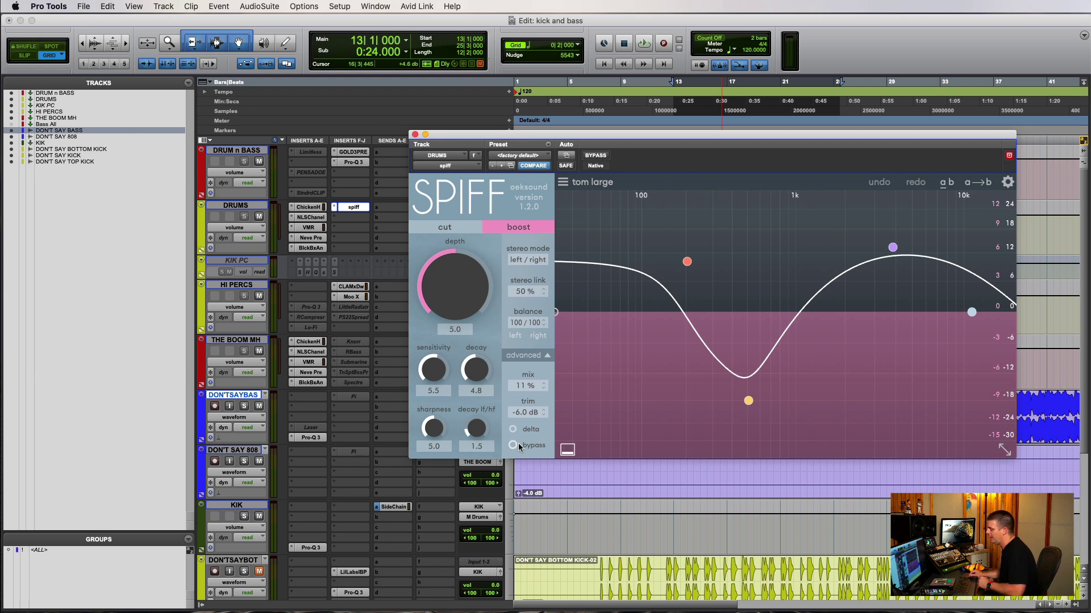
Turn on delta monitoring in spiff, play briefly, mute THE BOOM MH, and restart playback
{"action": "left_click", "coordinate": [532, 431]}
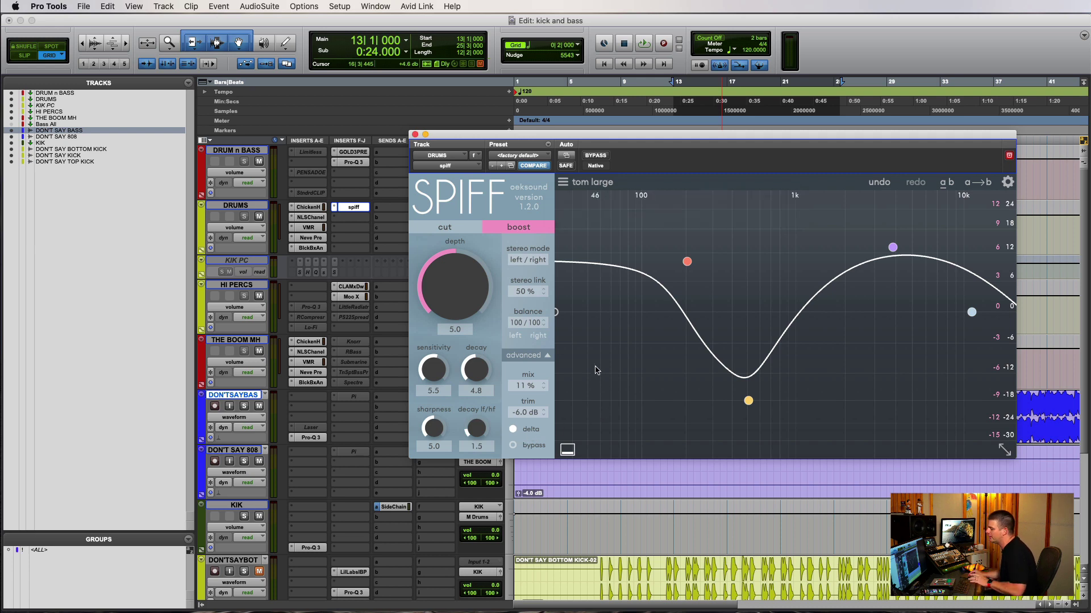
{"action": "key", "text": "space"}
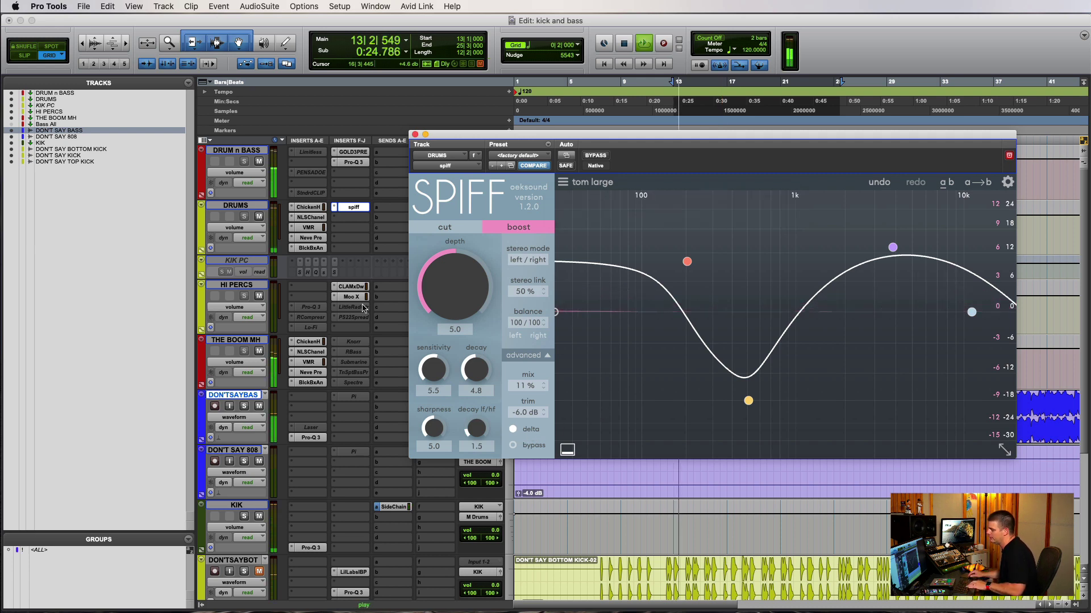
{"action": "key", "text": "space"}
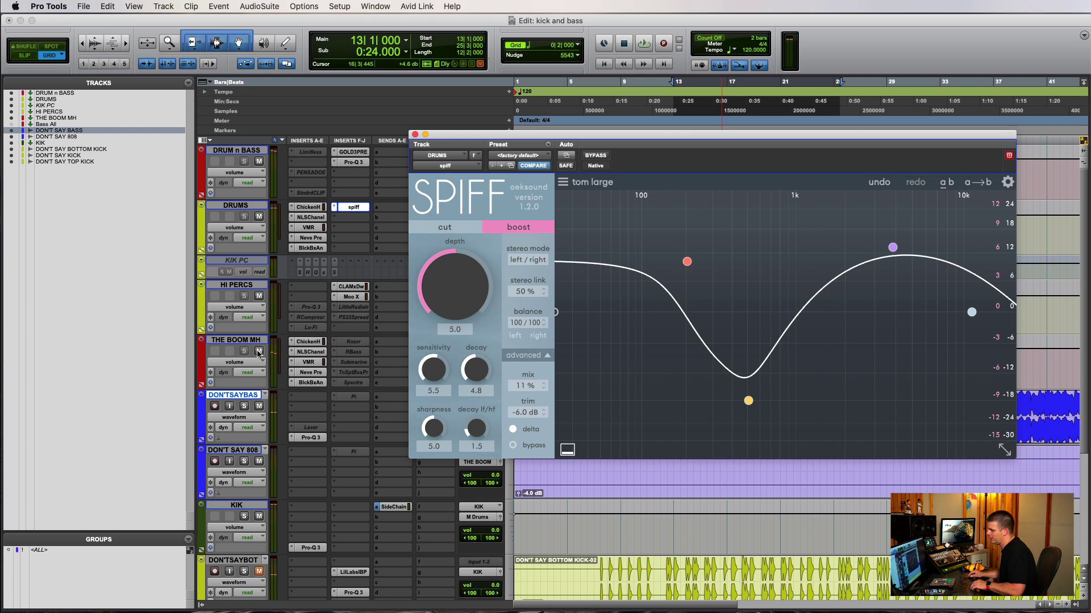
{"action": "left_click", "coordinate": [259, 353]}
{"action": "key", "text": "space"}
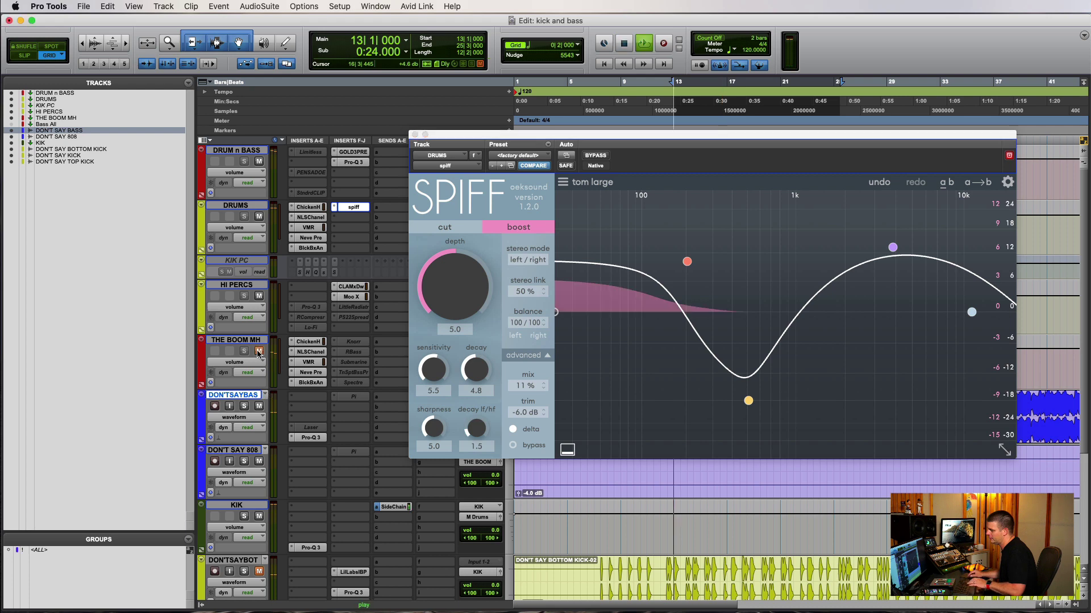
Compare the full and delta signals of spiff during playback, stop, and turn delta monitoring off
{"action": "left_click", "coordinate": [512, 430]}
{"action": "left_click", "coordinate": [512, 430]}
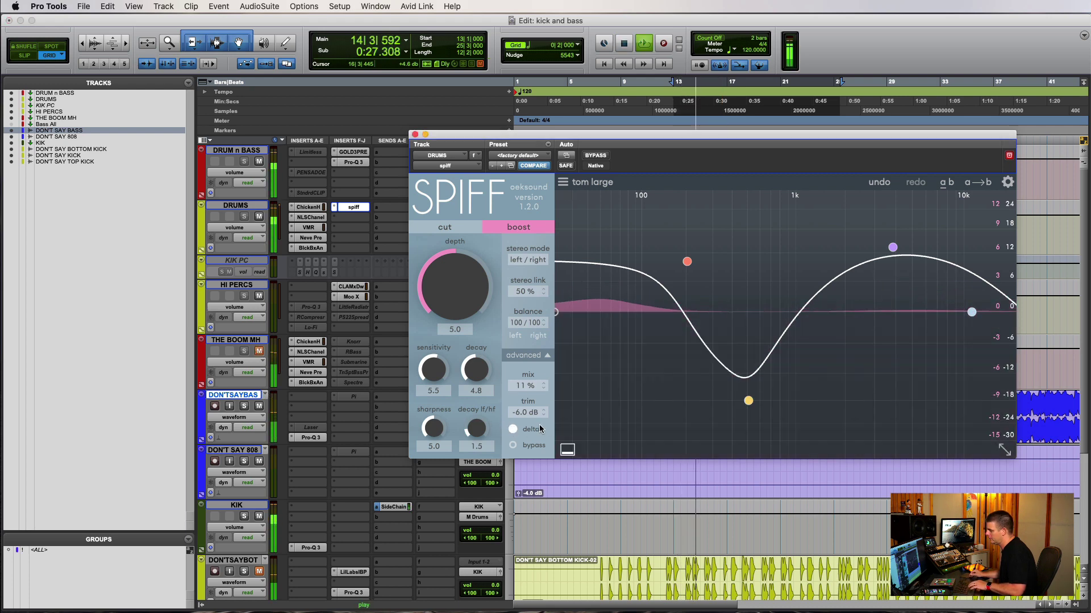
{"action": "key", "text": "space"}
{"action": "left_click", "coordinate": [540, 430]}
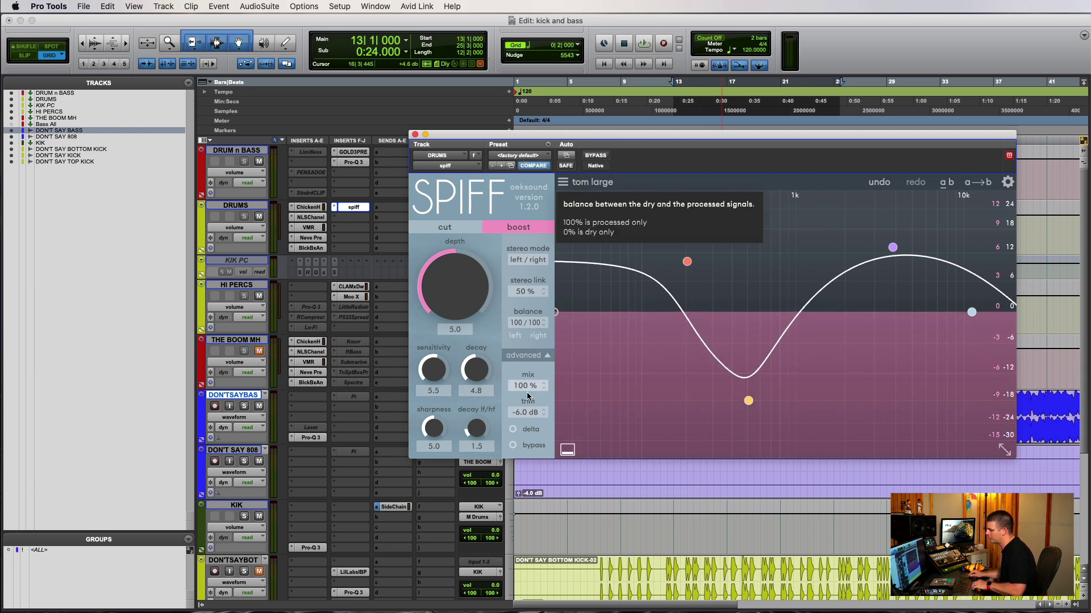
Audition spiff's delta signal with the mix at 100%, stop, and bring the mix back to 11%
{"action": "left_click", "coordinate": [514, 430]}
{"action": "key", "text": "space"}
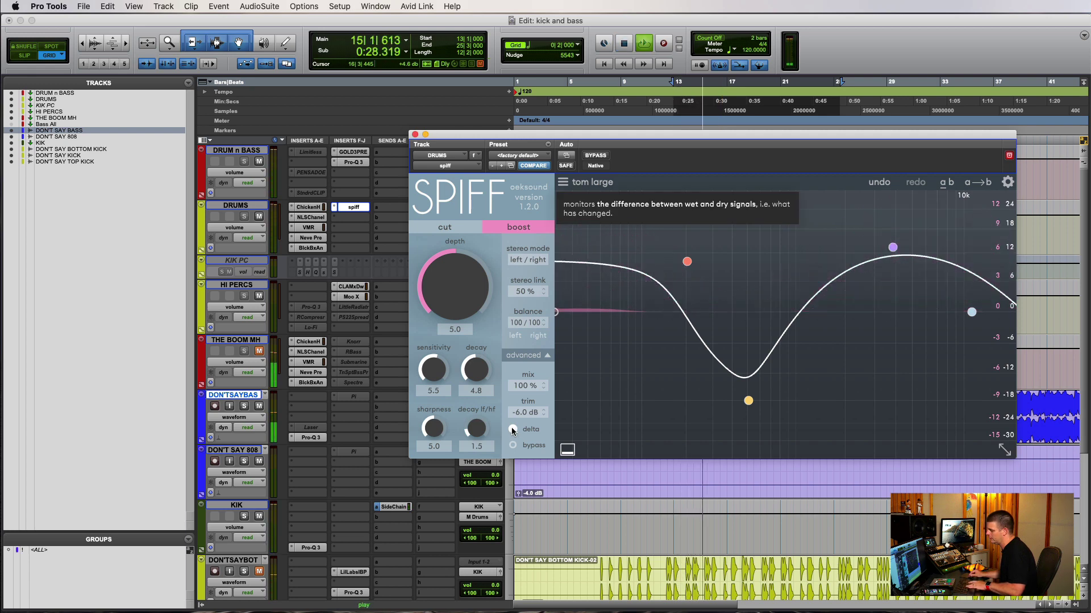
{"action": "left_click", "coordinate": [513, 430]}
{"action": "key", "text": "space"}
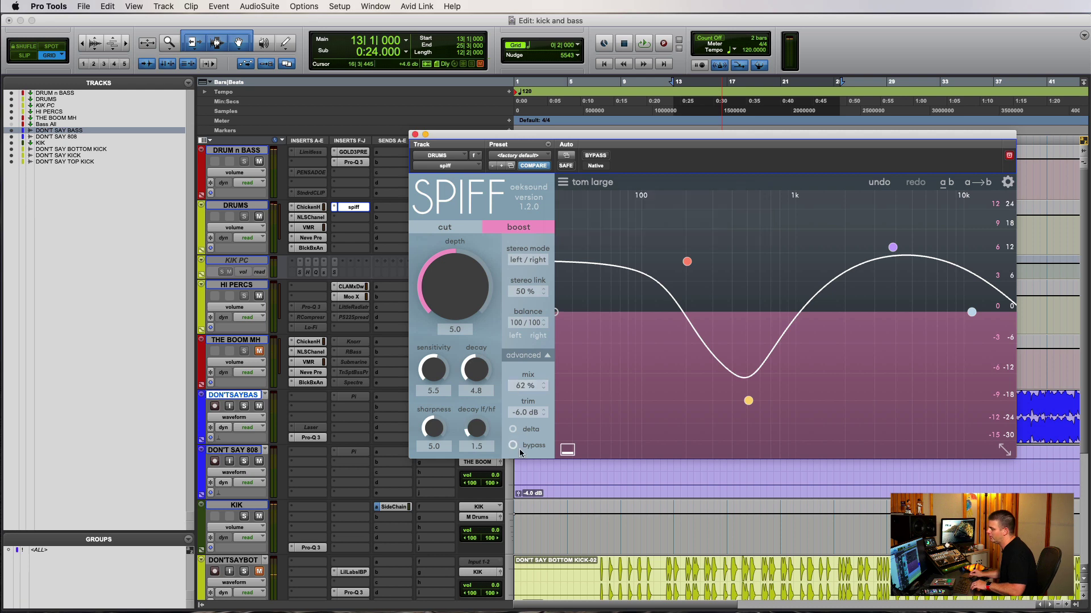
{"action": "left_click_drag", "start_coordinate": [523, 388], "coordinate": [521, 398]}
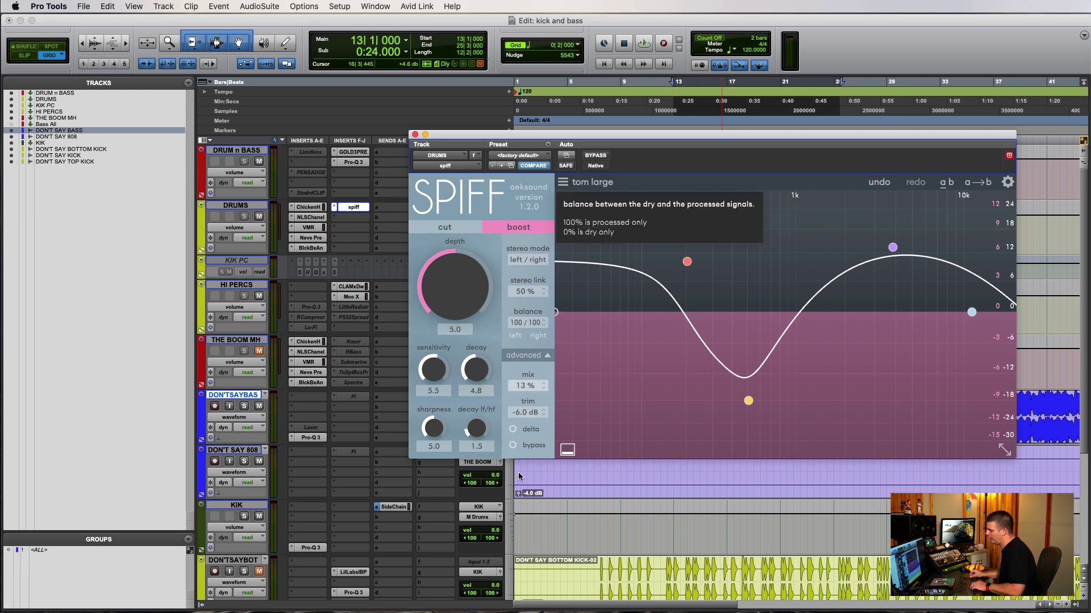
{"action": "left_click_drag", "start_coordinate": [518, 468], "coordinate": [519, 473]}
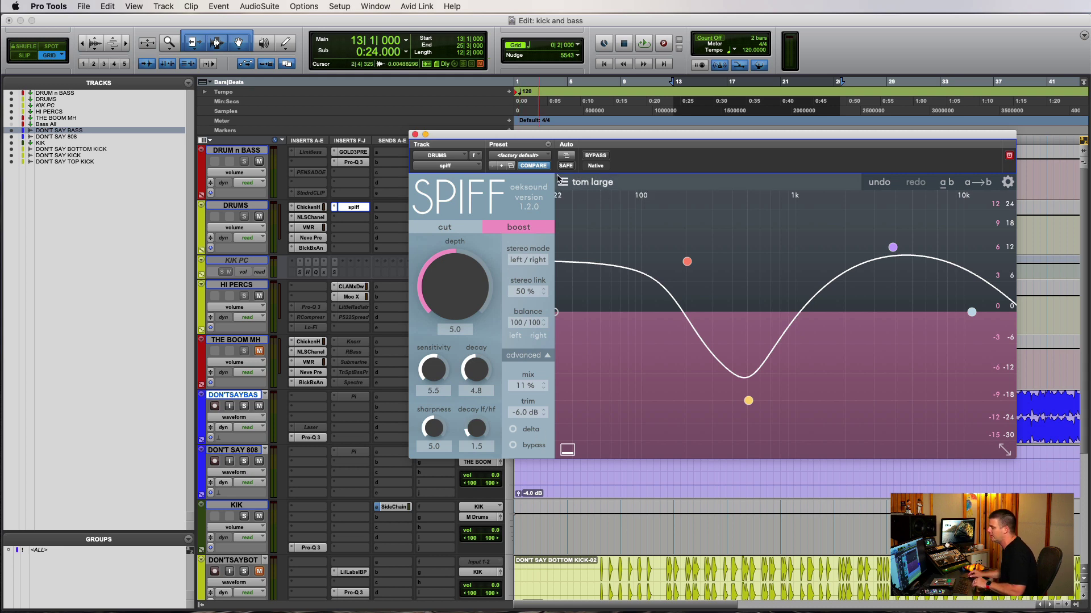
Play the selection while comparing spiff's mix at 100% and at 11%, and stop playback
{"action": "key", "text": "space"}
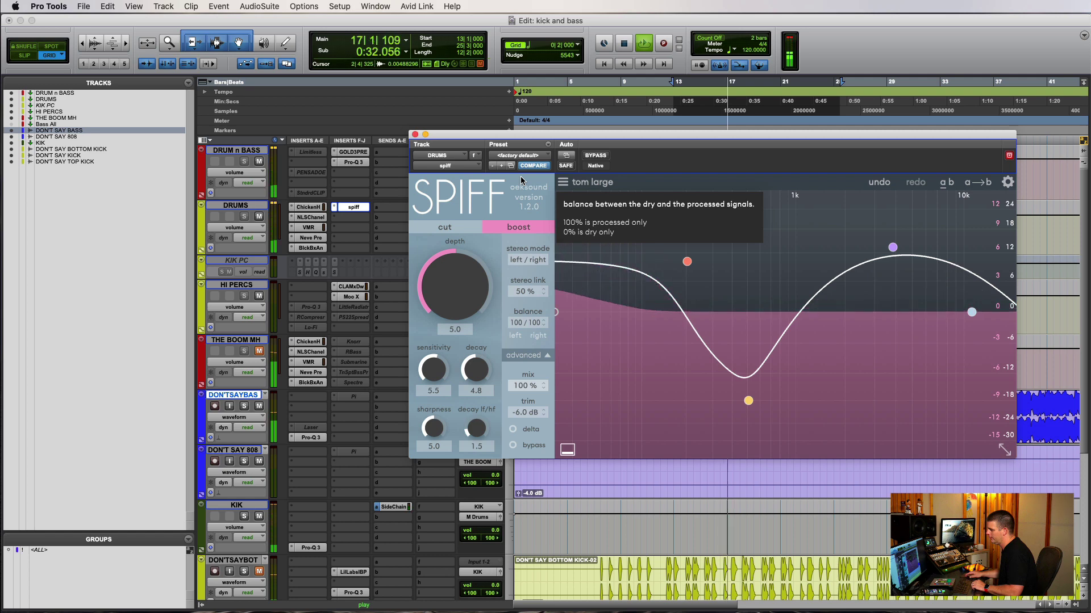
{"action": "left_click_drag", "start_coordinate": [525, 387], "coordinate": [526, 370]}
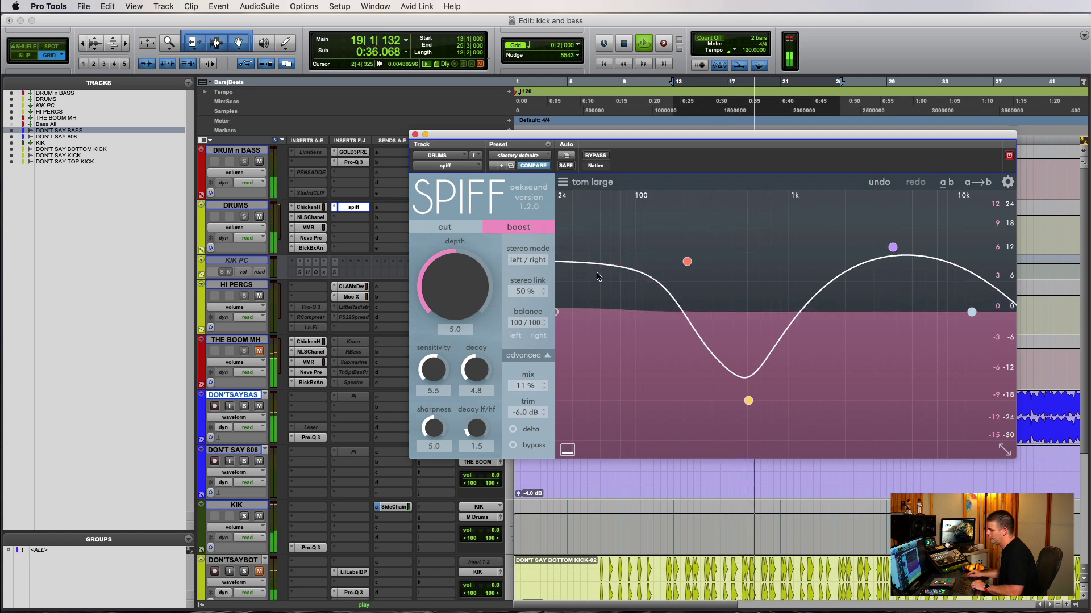
{"action": "key", "text": "space"}
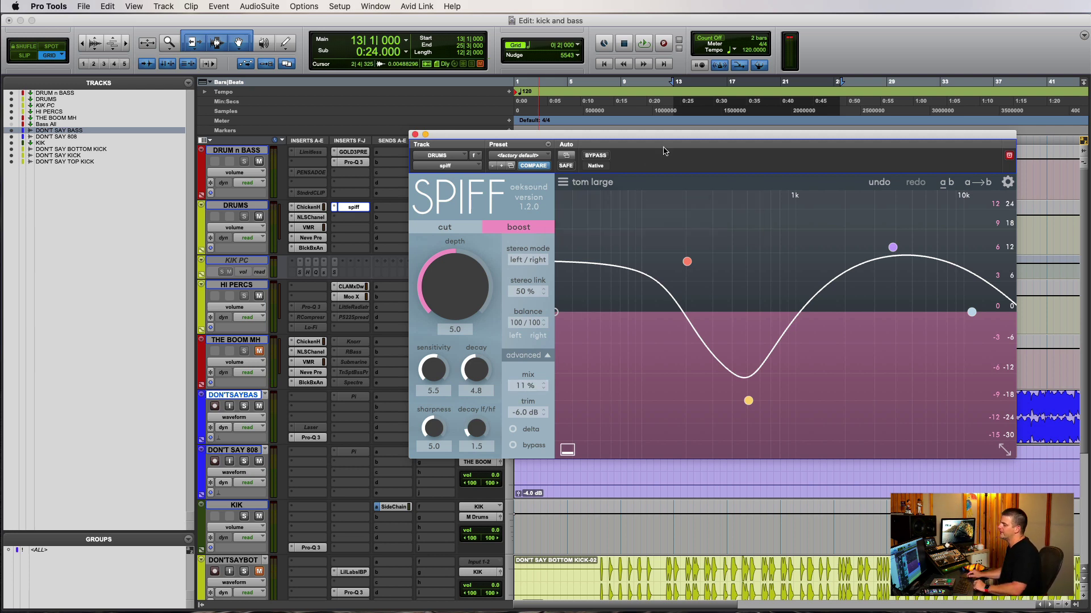
Turn delta monitoring back on in spiff, select the KIK PC track, and close the plug-in window
{"action": "left_click_drag", "start_coordinate": [658, 141], "coordinate": [657, 129]}
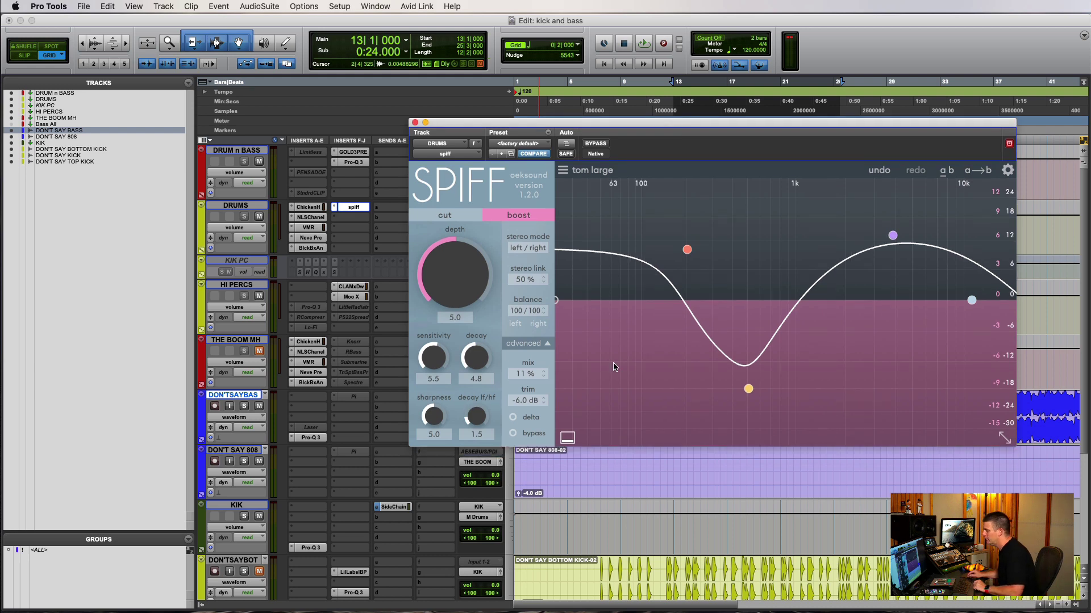
{"action": "left_click", "coordinate": [520, 419]}
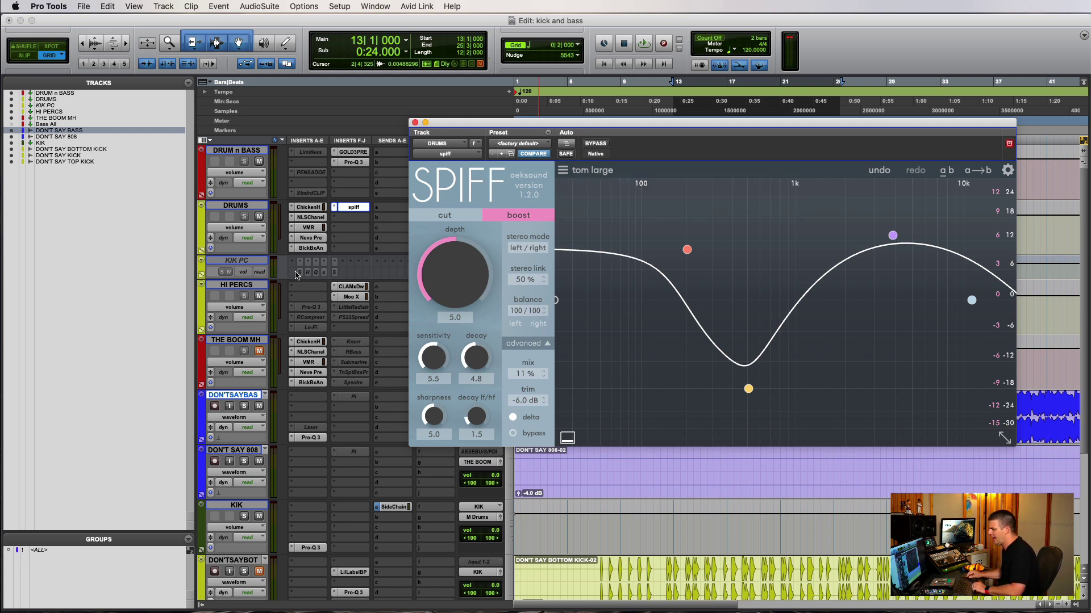
{"action": "left_click", "coordinate": [239, 261]}
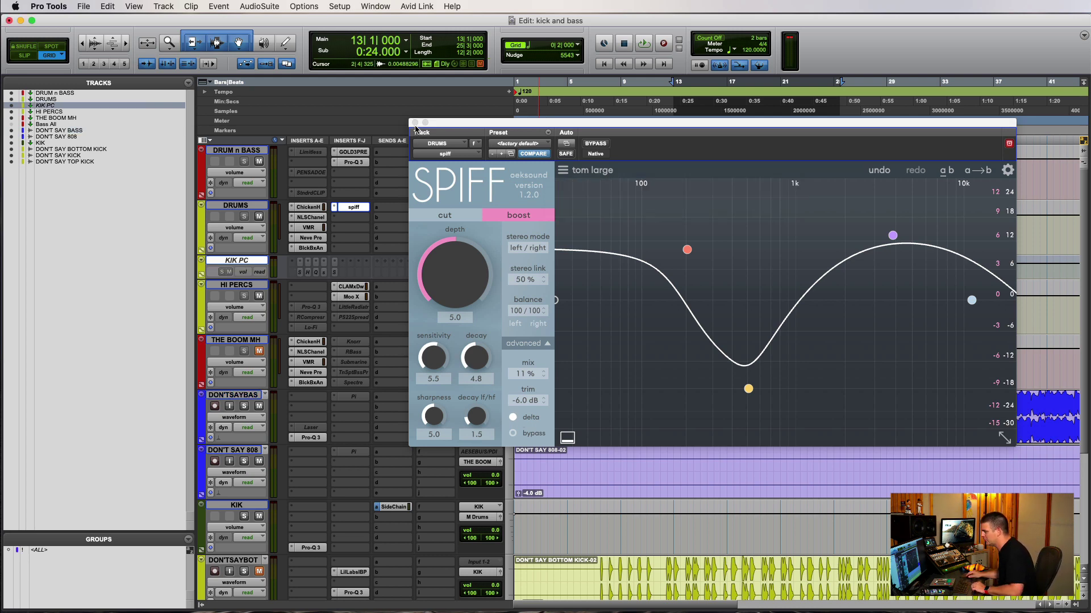
{"action": "left_click", "coordinate": [415, 123]}
Enlarge the KIK PC track to check its inserts, and reduce its track height to micro
{"action": "left_click", "coordinate": [505, 275]}
{"action": "left_click", "coordinate": [531, 288]}
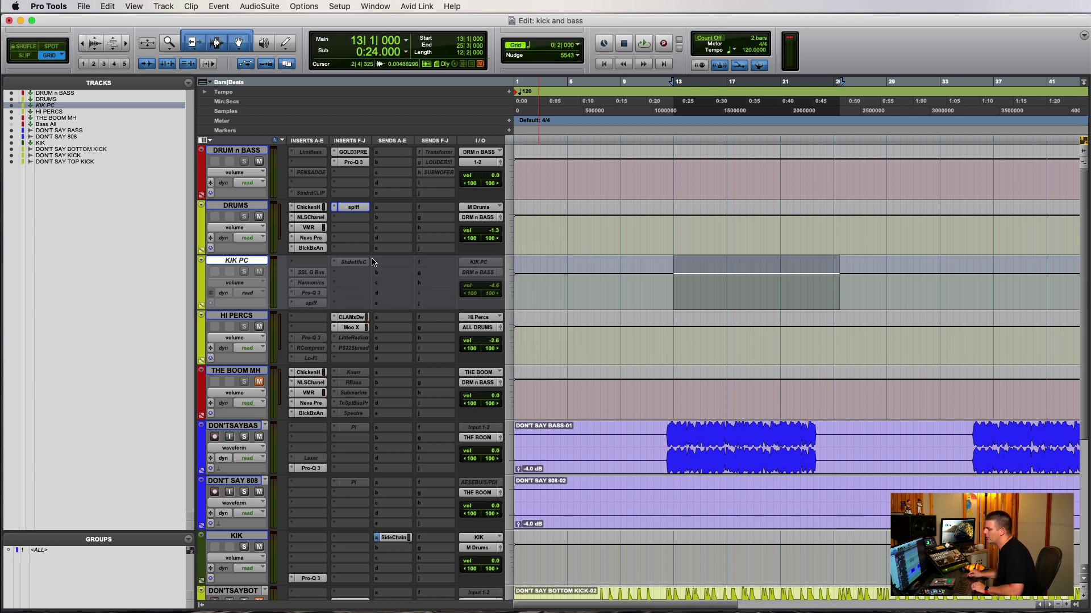
{"action": "left_click", "coordinate": [508, 279]}
{"action": "left_click", "coordinate": [527, 253]}
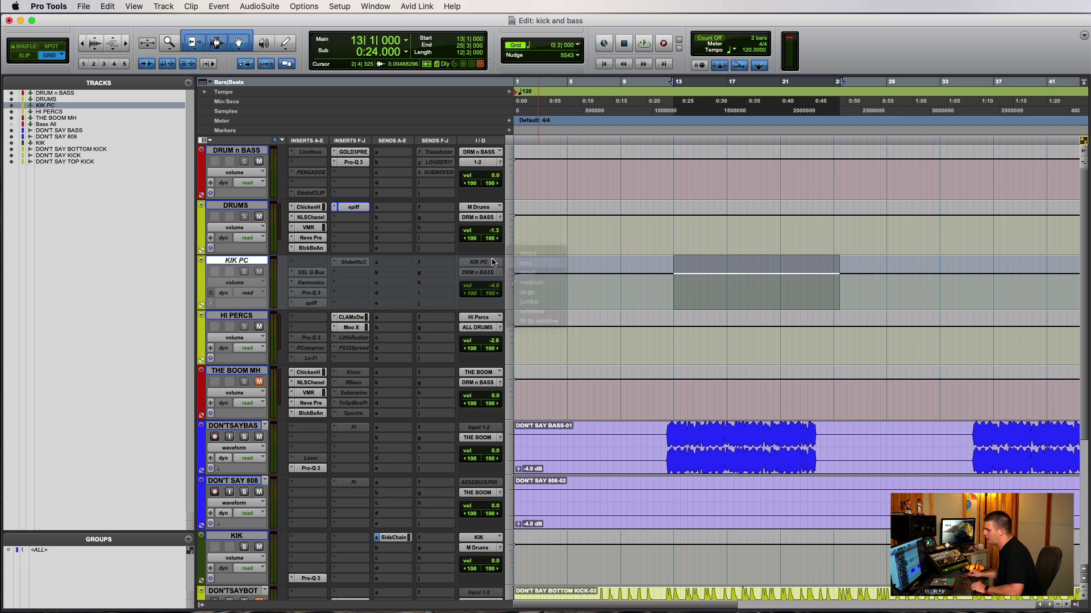
Reopen spiff on DRUMS with the mix at 100%, compare delta and full signals during playback, stop, and close the plug-in
{"action": "left_click", "coordinate": [353, 207]}
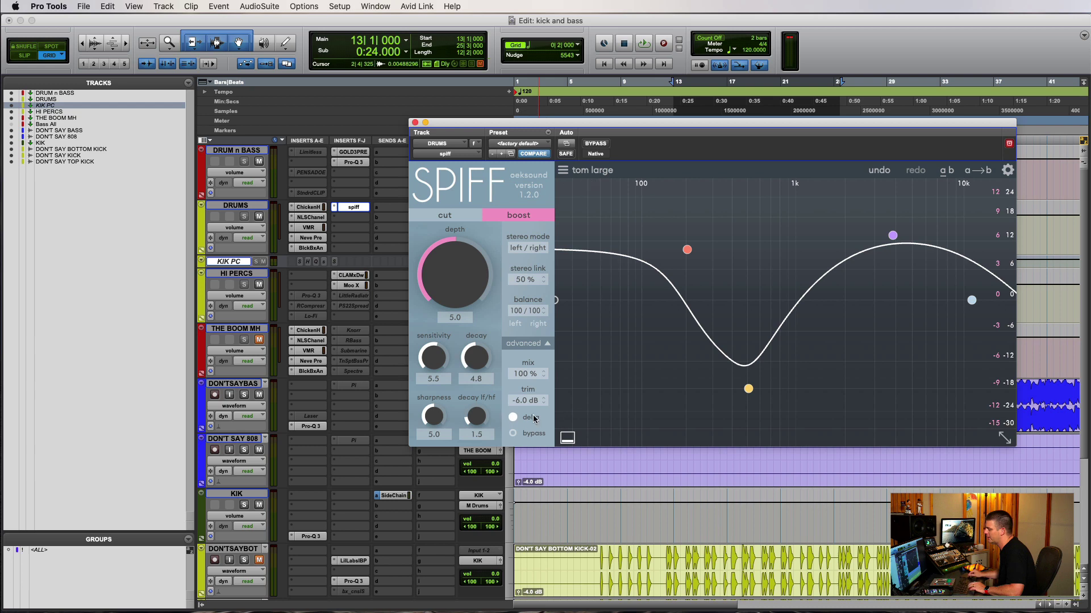
{"action": "key", "text": "space"}
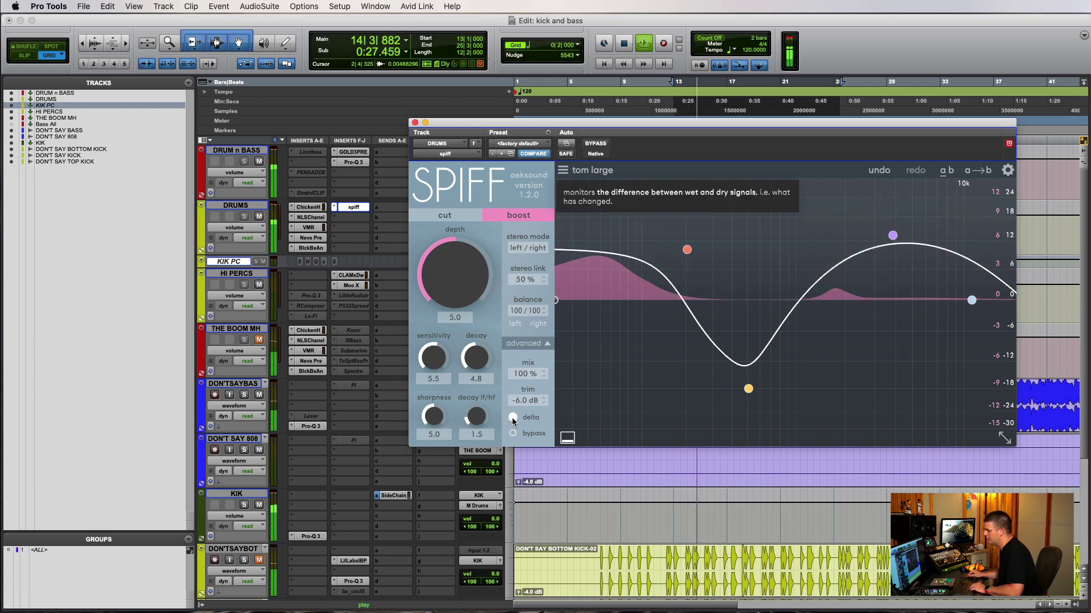
{"action": "left_click", "coordinate": [512, 418]}
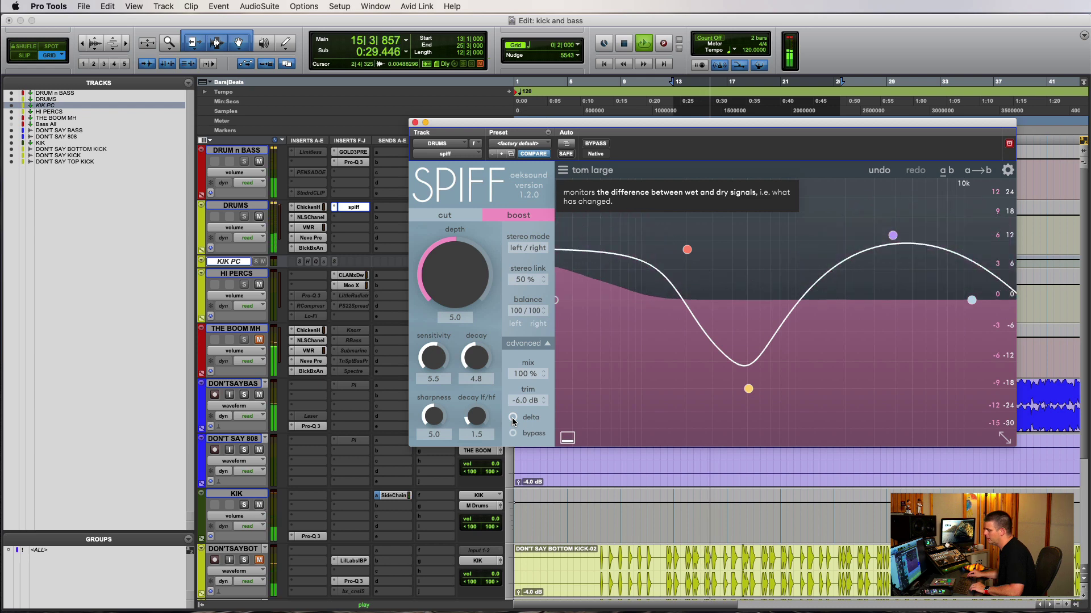
{"action": "left_click", "coordinate": [512, 418]}
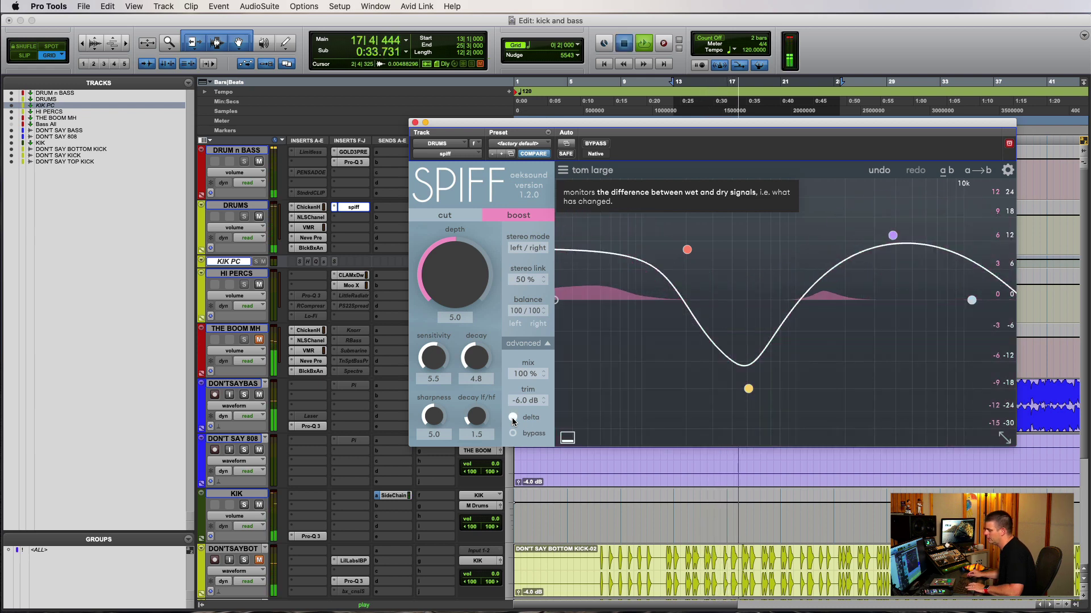
{"action": "key", "text": "space"}
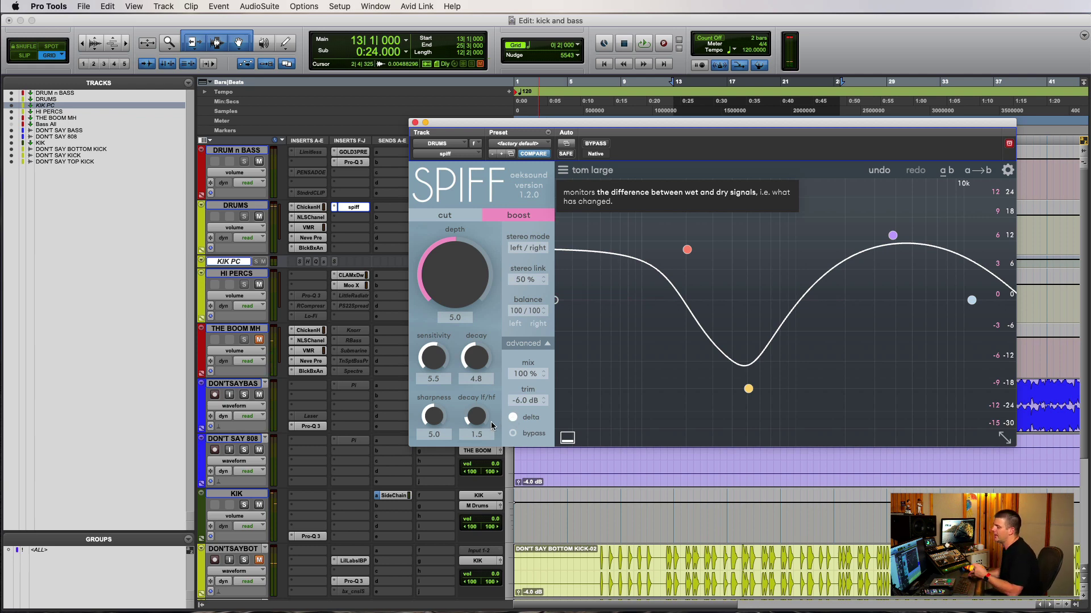
{"action": "left_click", "coordinate": [354, 207]}
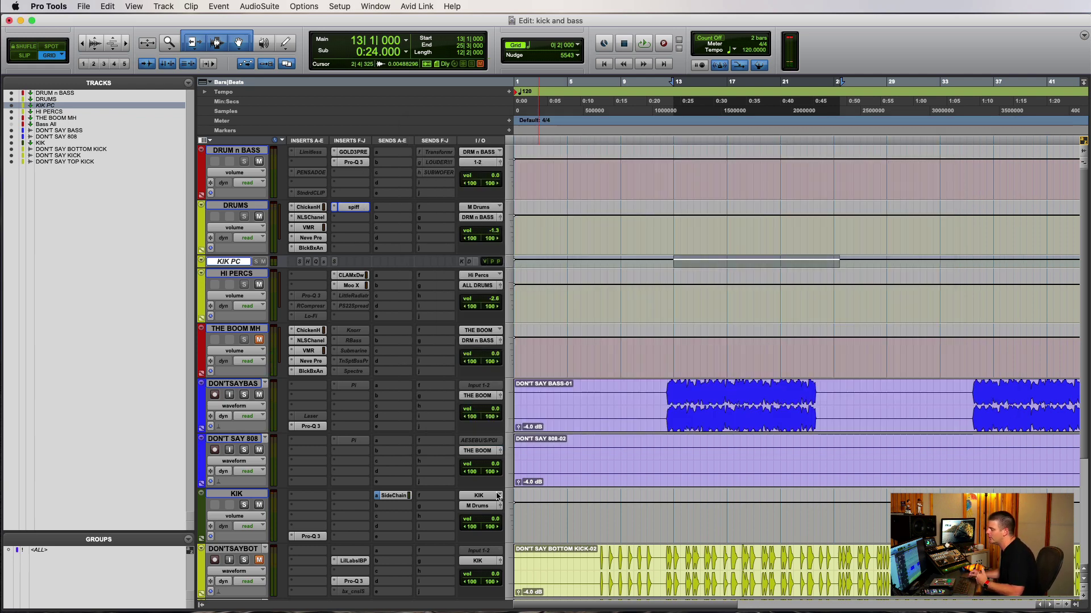